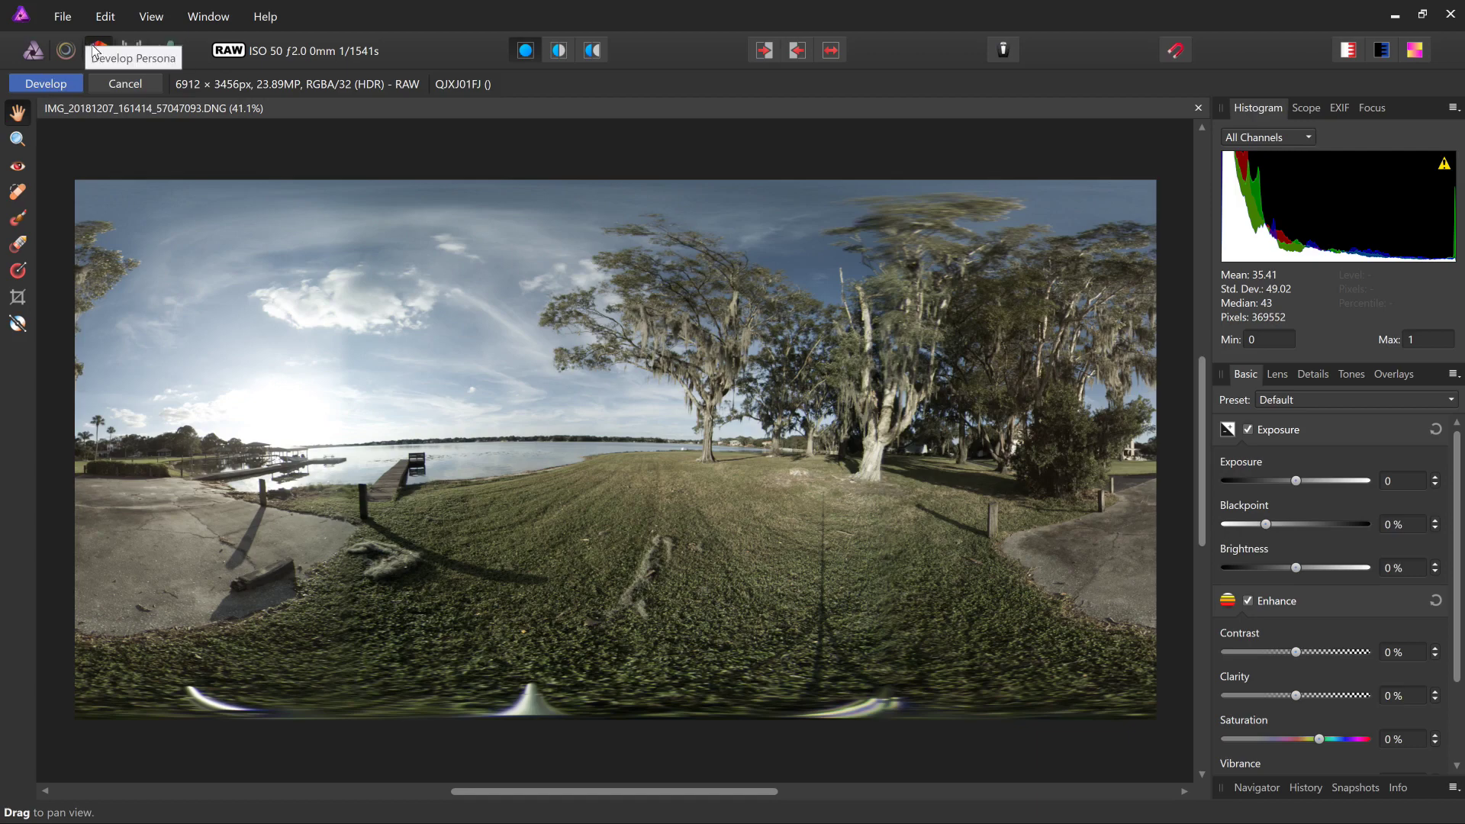
scroll(1067, 434, up, 1)
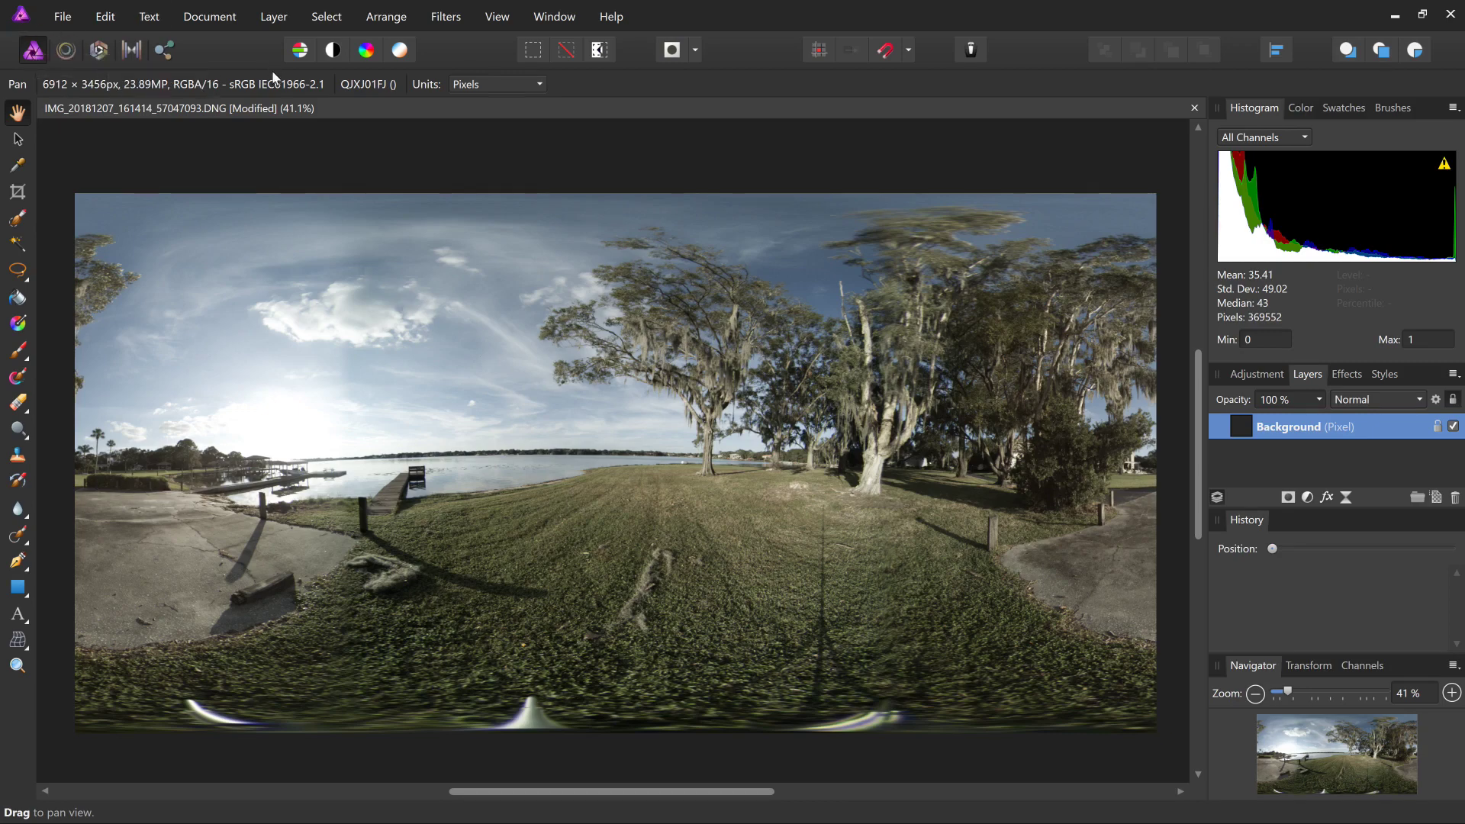
- Apply an Equirectangular live projection to the developed panorama from the Layer menu
click(275, 16)
mouse_move(307, 210)
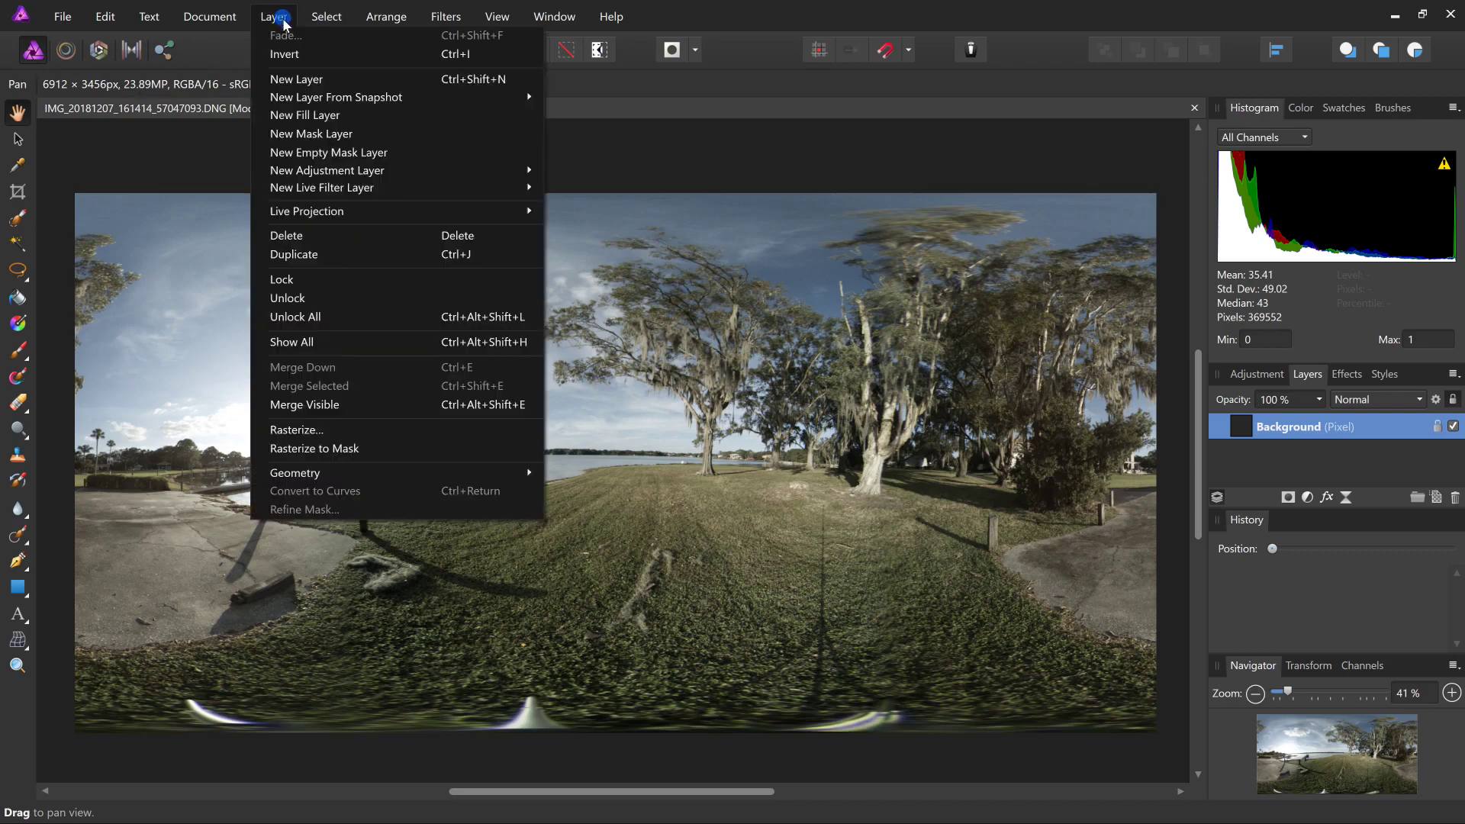
click(365, 210)
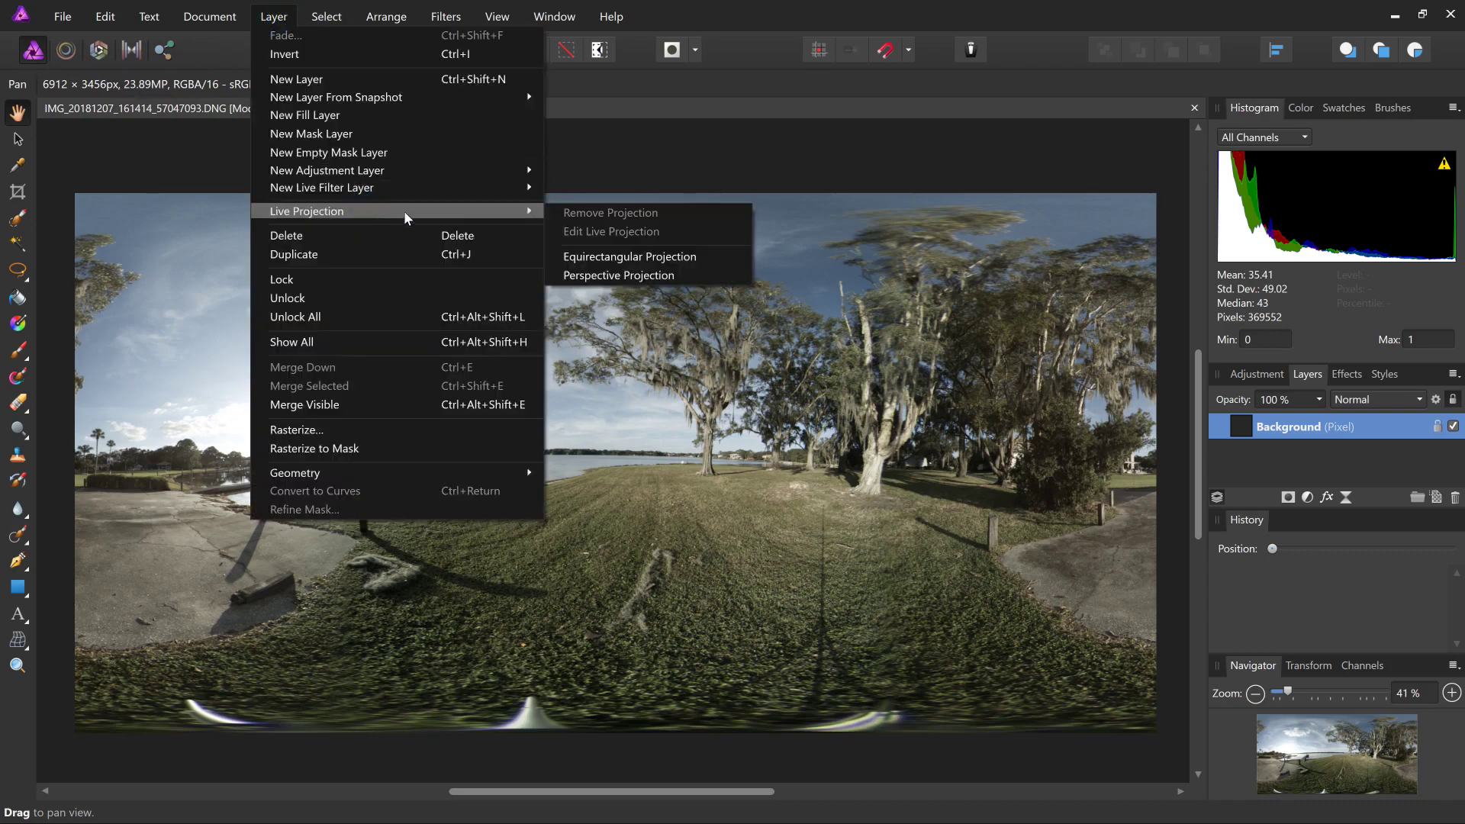
click(592, 256)
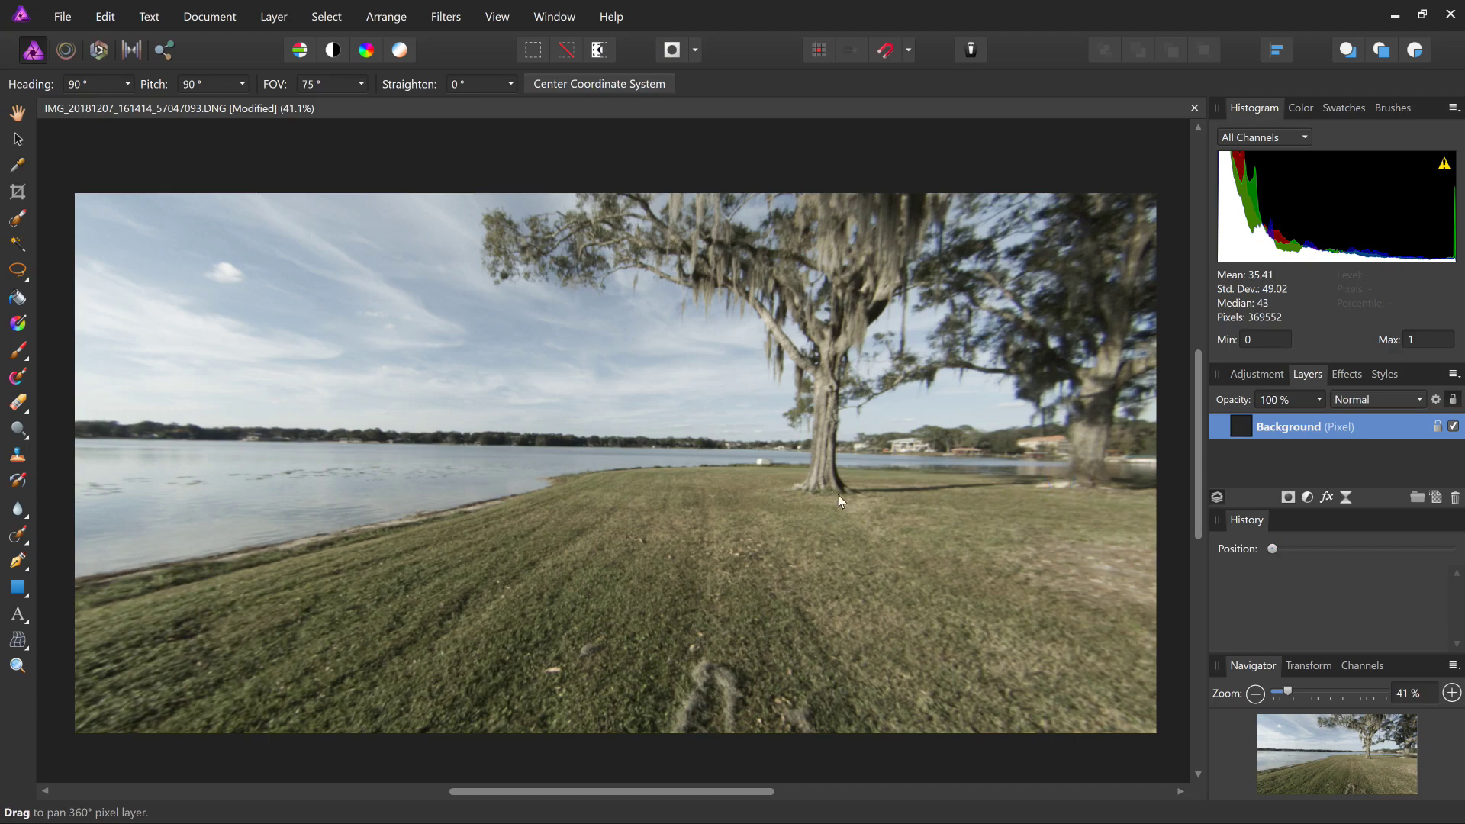
- Pan the 360° view to heading 23.6°, pitch 94.2°, framing the mossy oaks upright
mouse_move(894, 481)
mouse_down()
mouse_move(560, 488)
mouse_move(624, 504)
mouse_move(631, 459)
mouse_up()
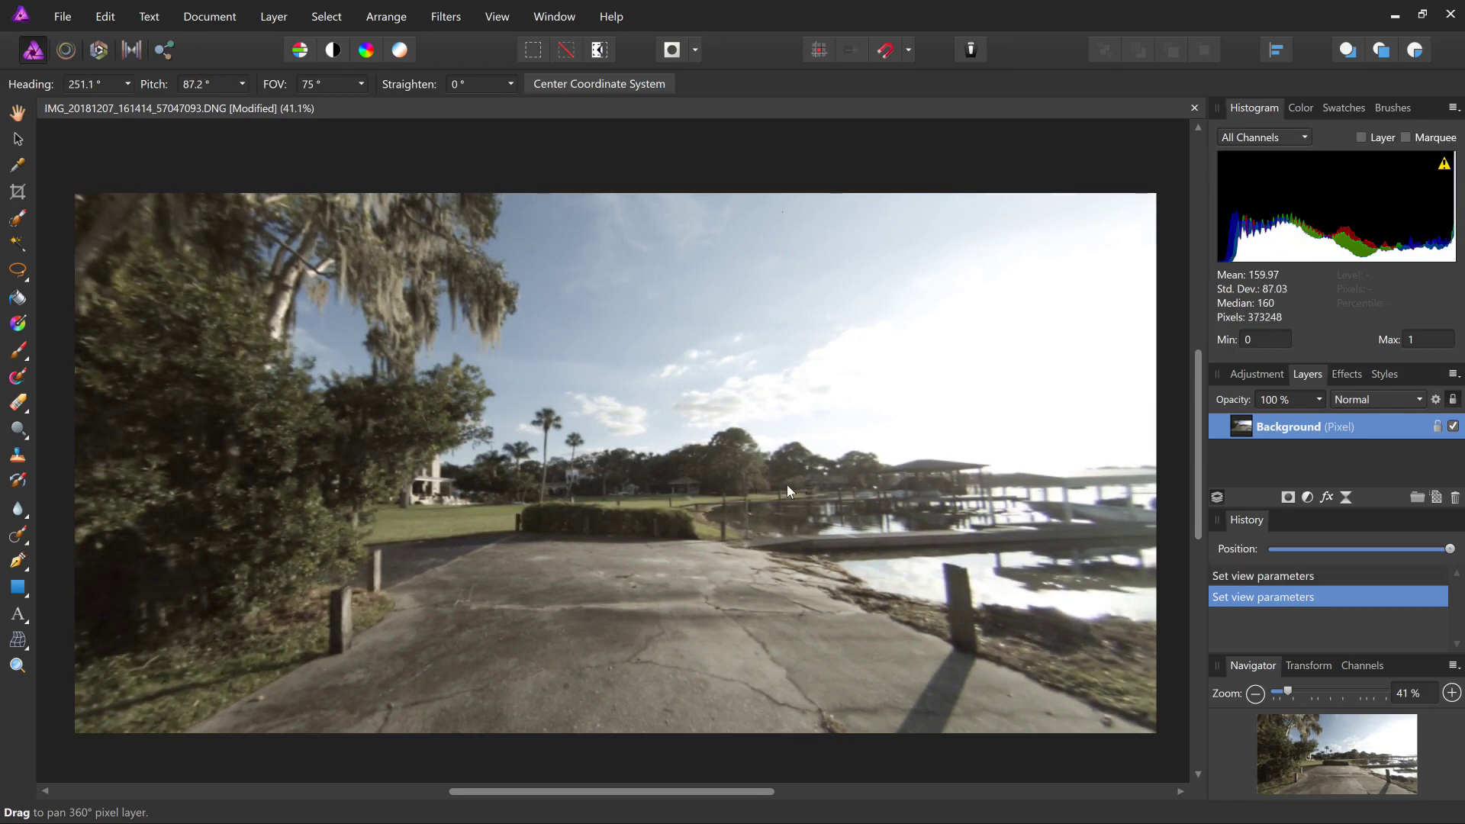
mouse_move(891, 522)
mouse_down()
mouse_move(525, 547)
mouse_move(469, 570)
mouse_move(475, 537)
mouse_move(444, 516)
mouse_up()
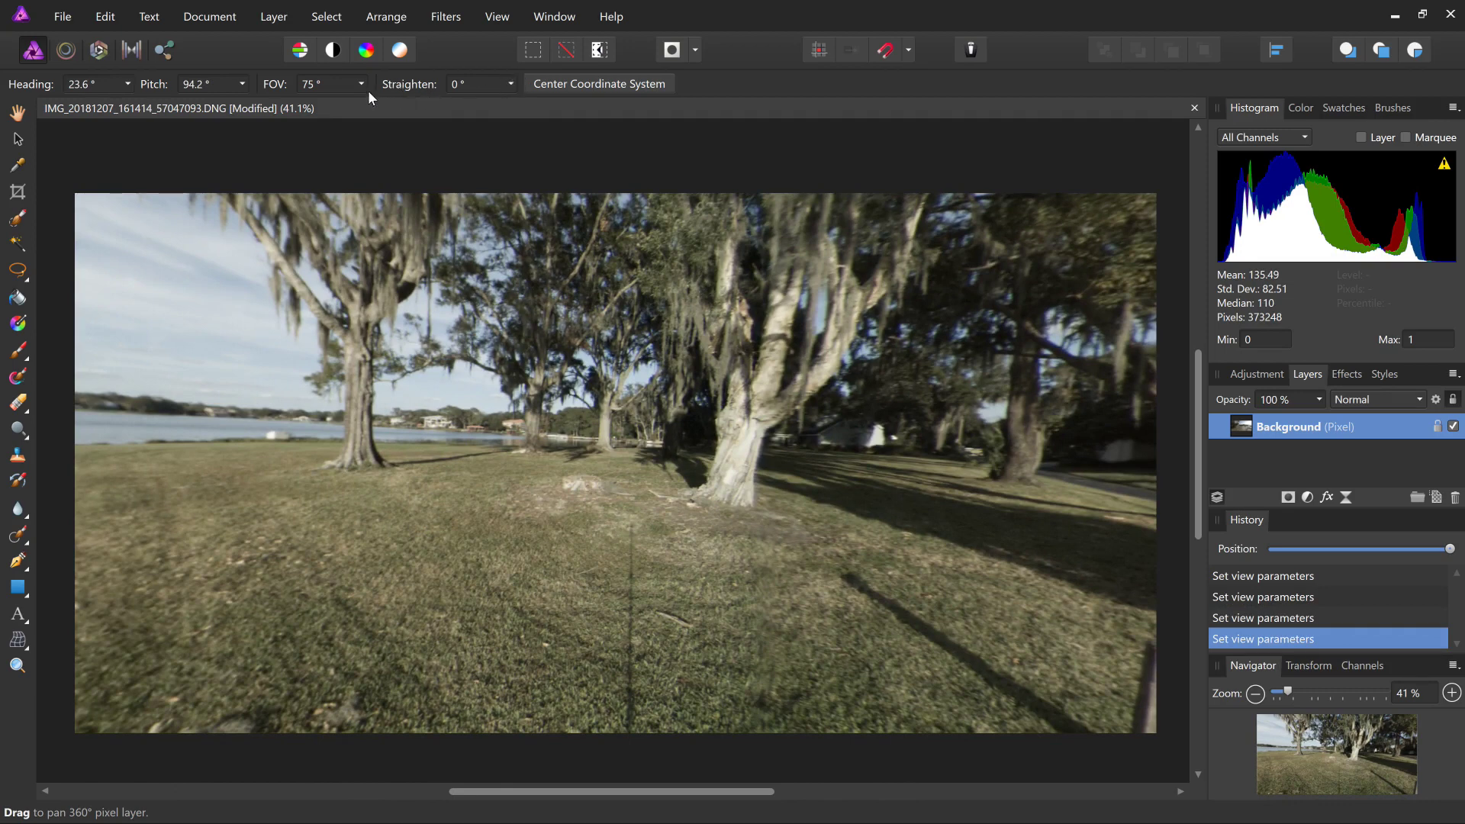
- Test the Straighten slider at about 3°, then reset it to 0°
click(510, 84)
drag(517, 105, 514, 110)
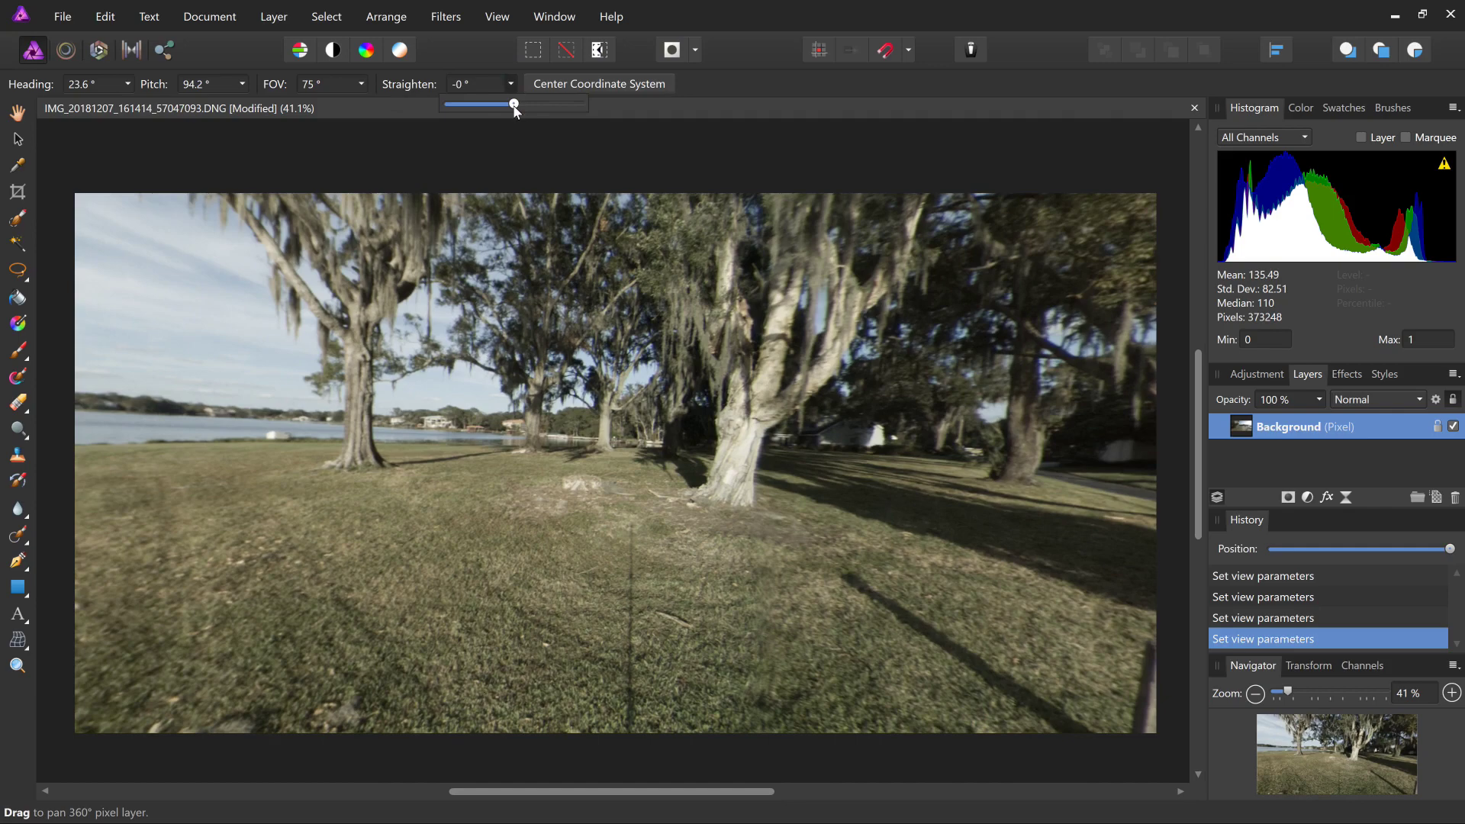
drag(514, 110, 523, 112)
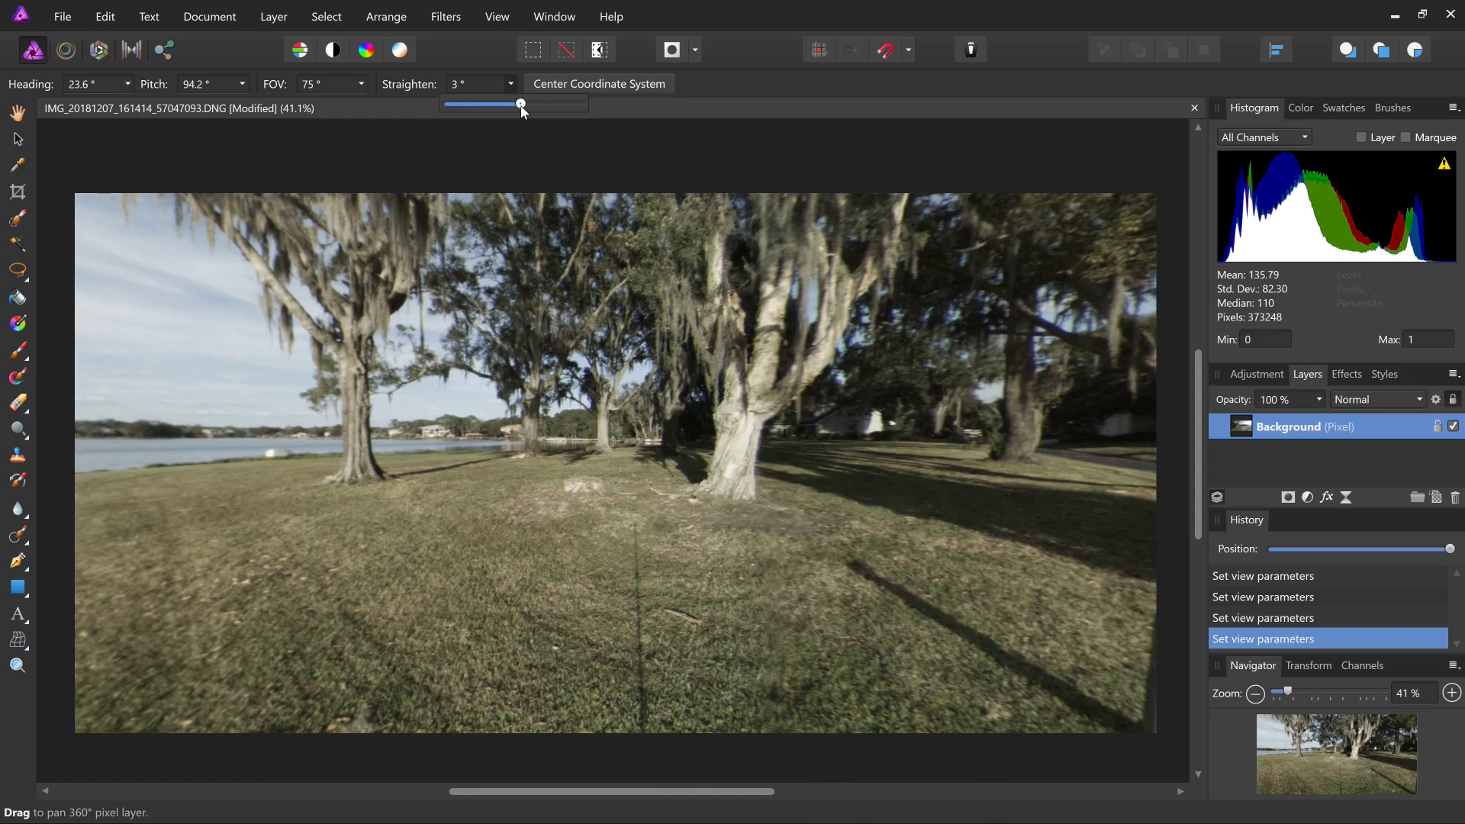
double_click(521, 106)
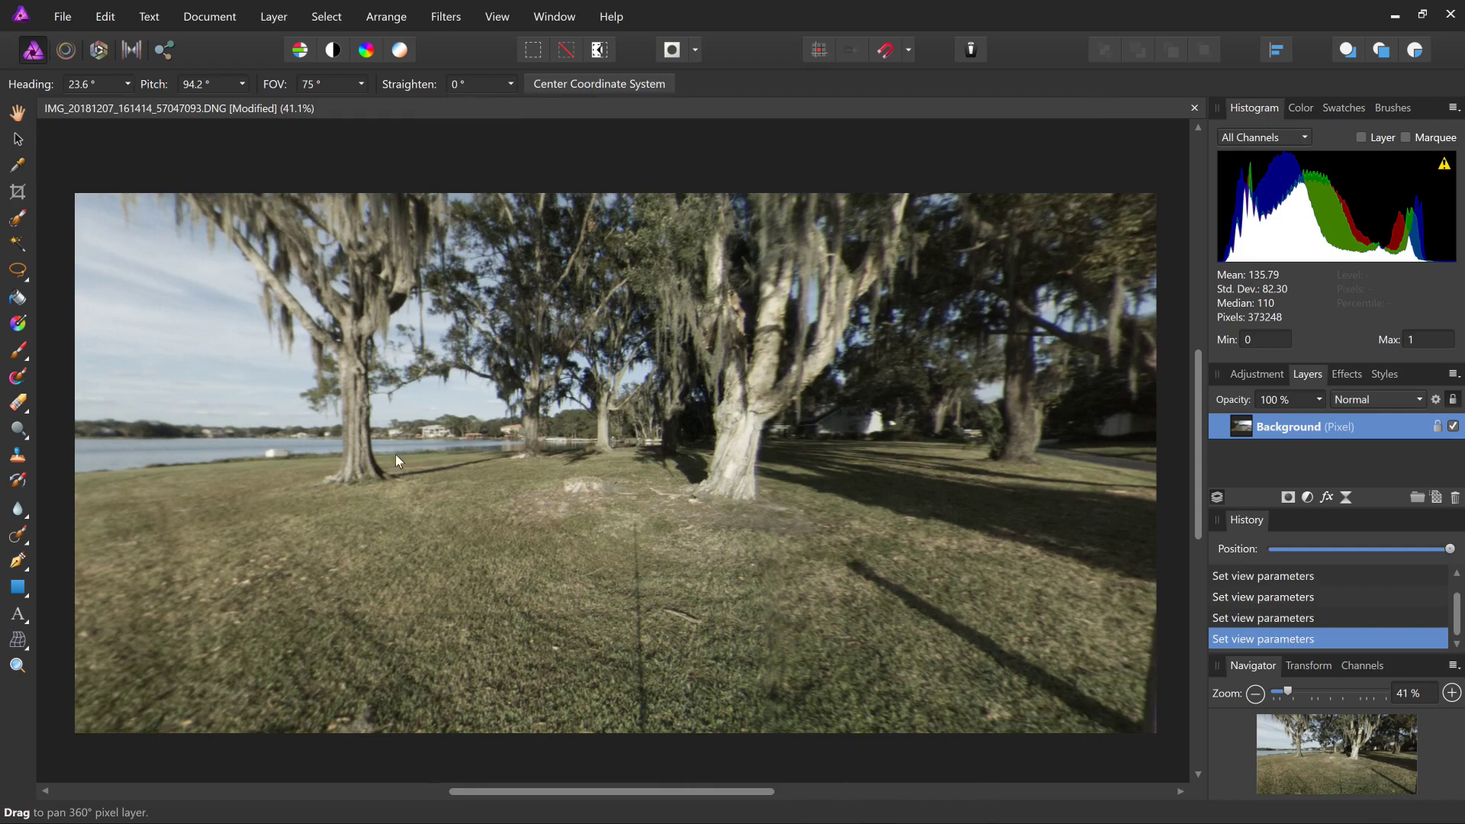
- Pan the 360° view to face the dock and open lake at heading 147.4°, pitch 87.1°
drag(925, 454, 808, 468)
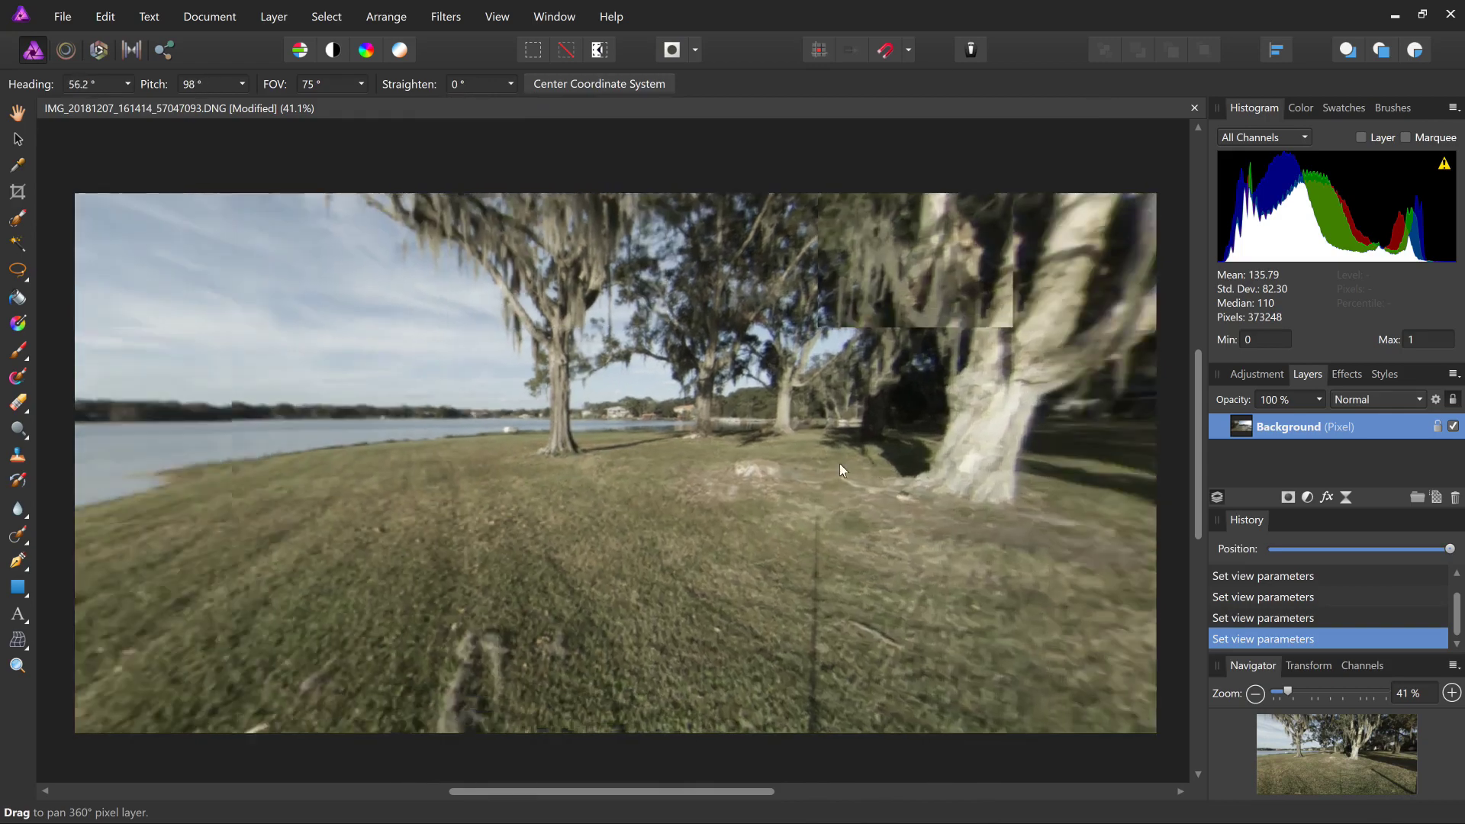
drag(808, 467, 580, 453)
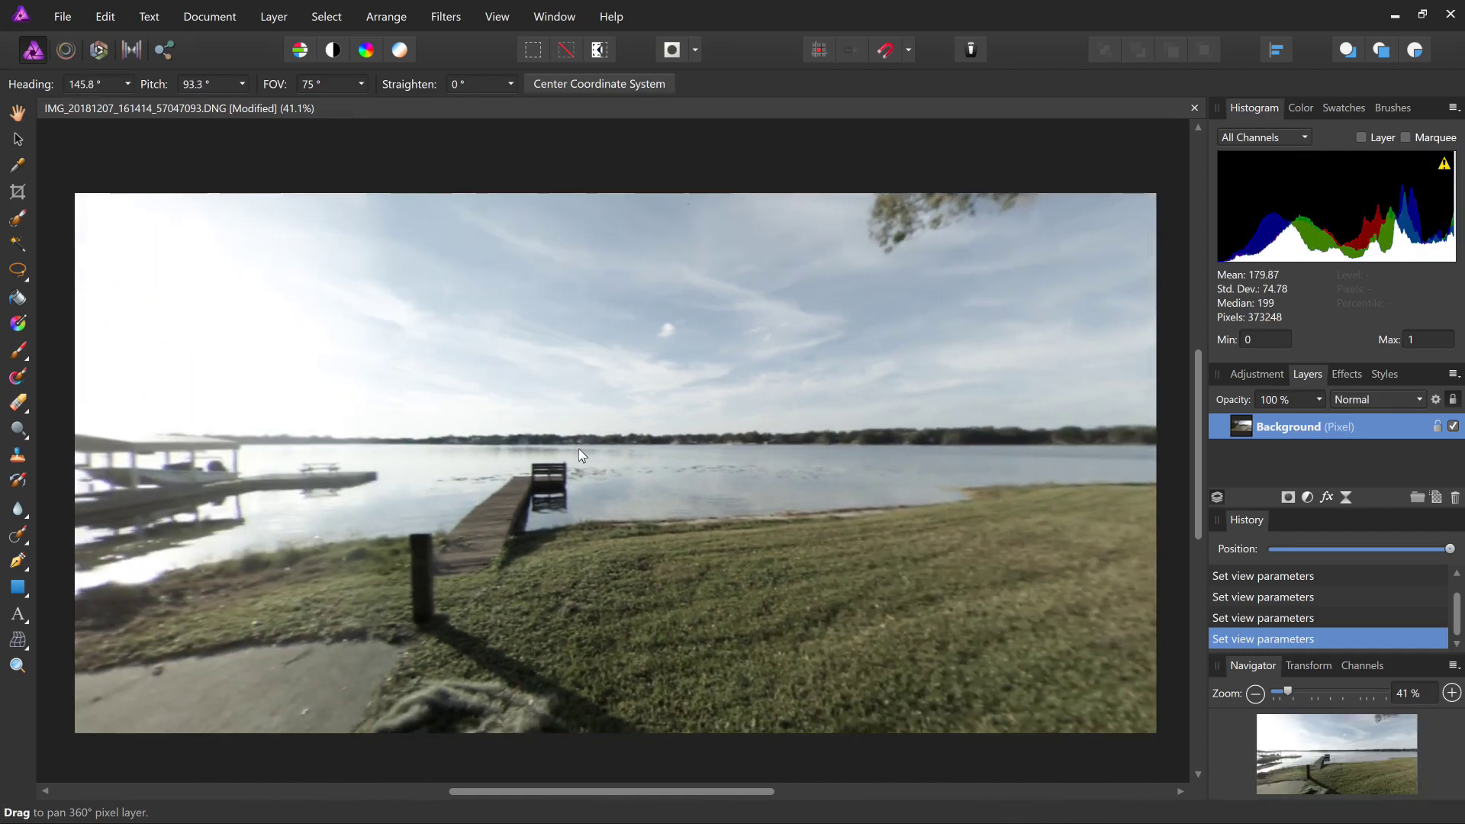
drag(578, 454, 523, 446)
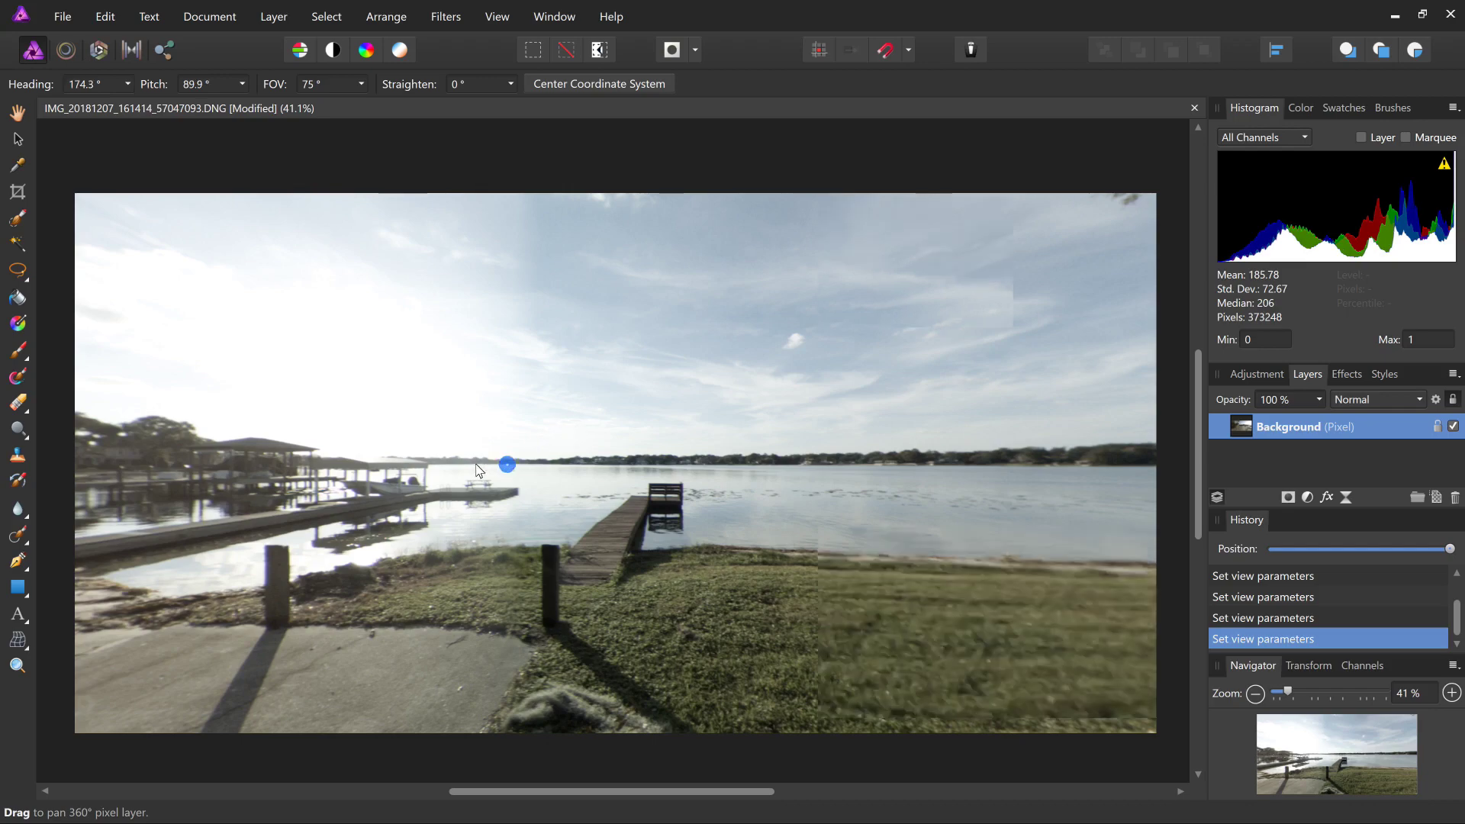
mouse_move(509, 463)
mouse_down()
mouse_move(377, 467)
mouse_move(559, 461)
mouse_up()
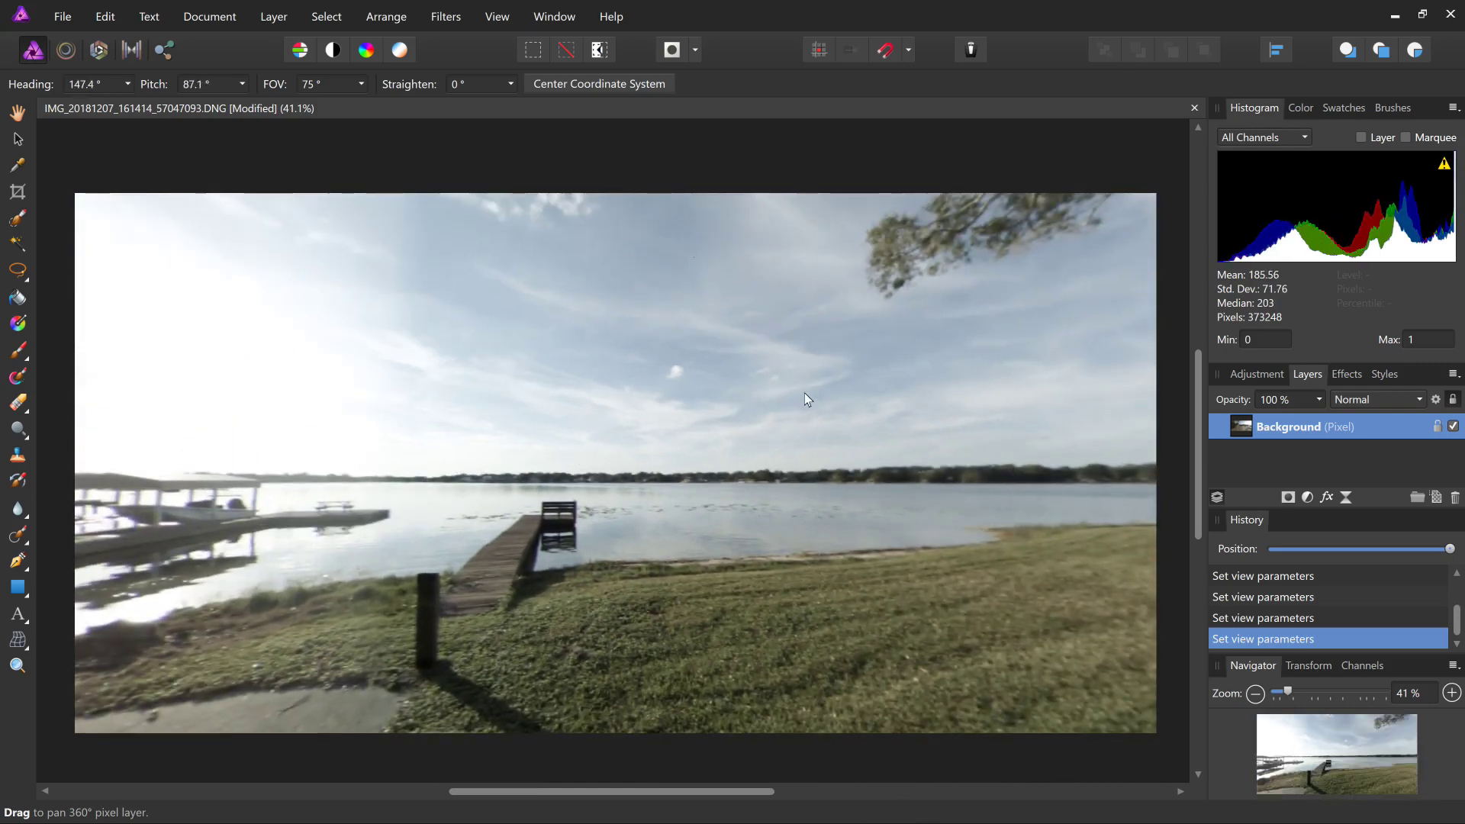
click(509, 84)
- Nudge the Straighten angle between -3°, 3°, -1° and +1°, then return it to 0°
drag(513, 105, 512, 105)
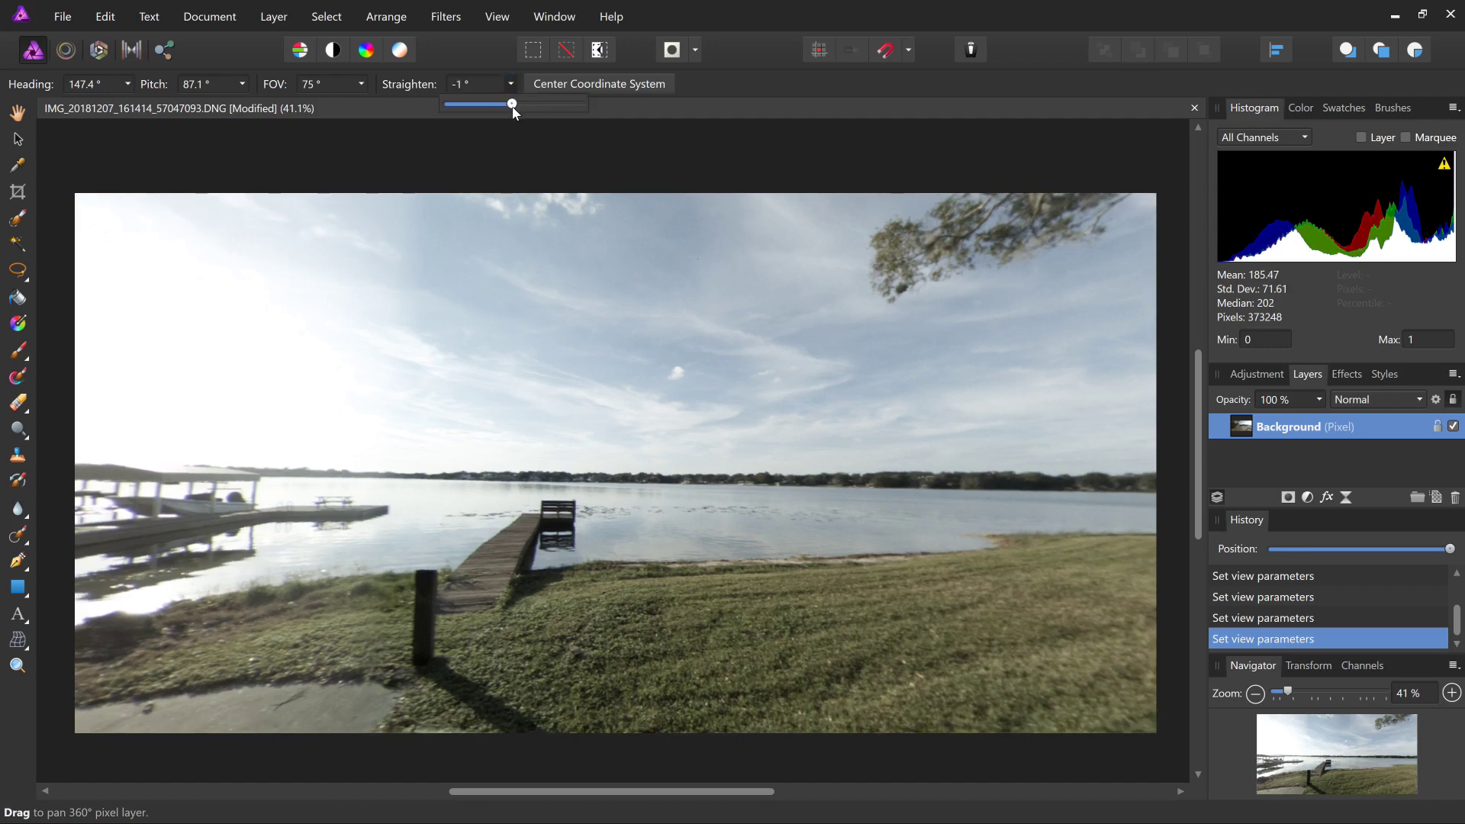
drag(511, 109, 514, 108)
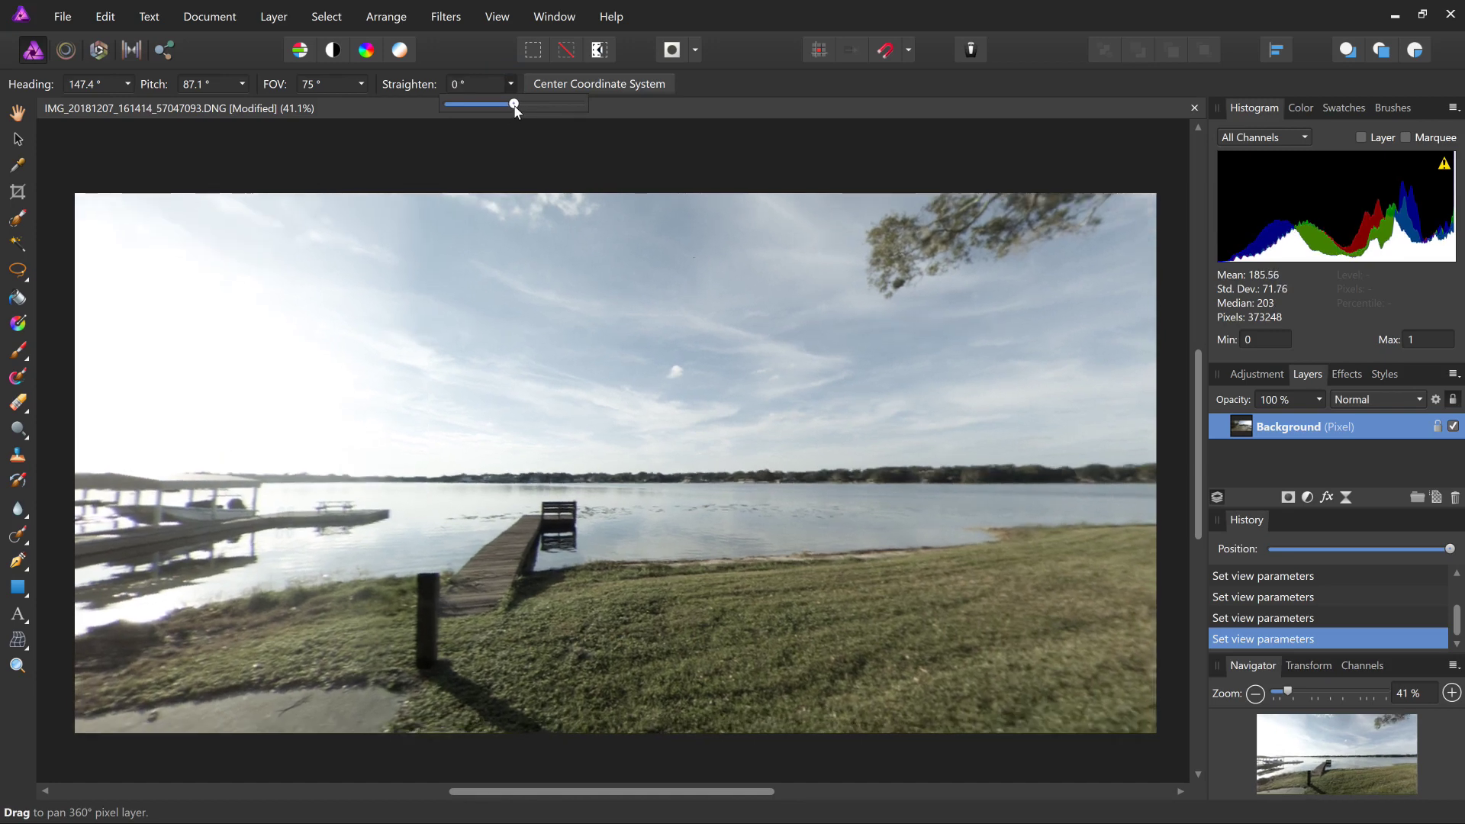
drag(514, 108, 516, 109)
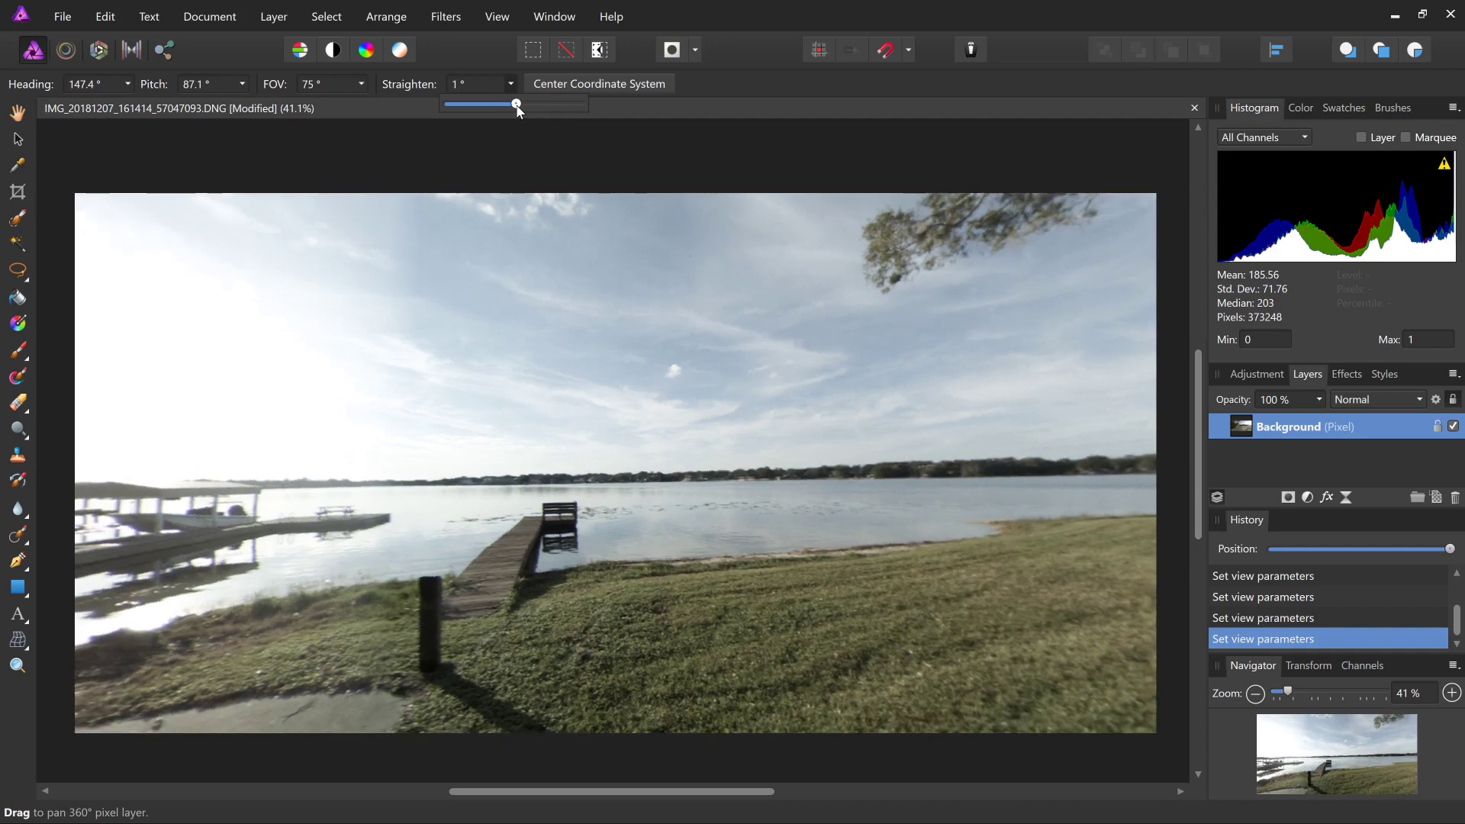
drag(517, 108, 515, 109)
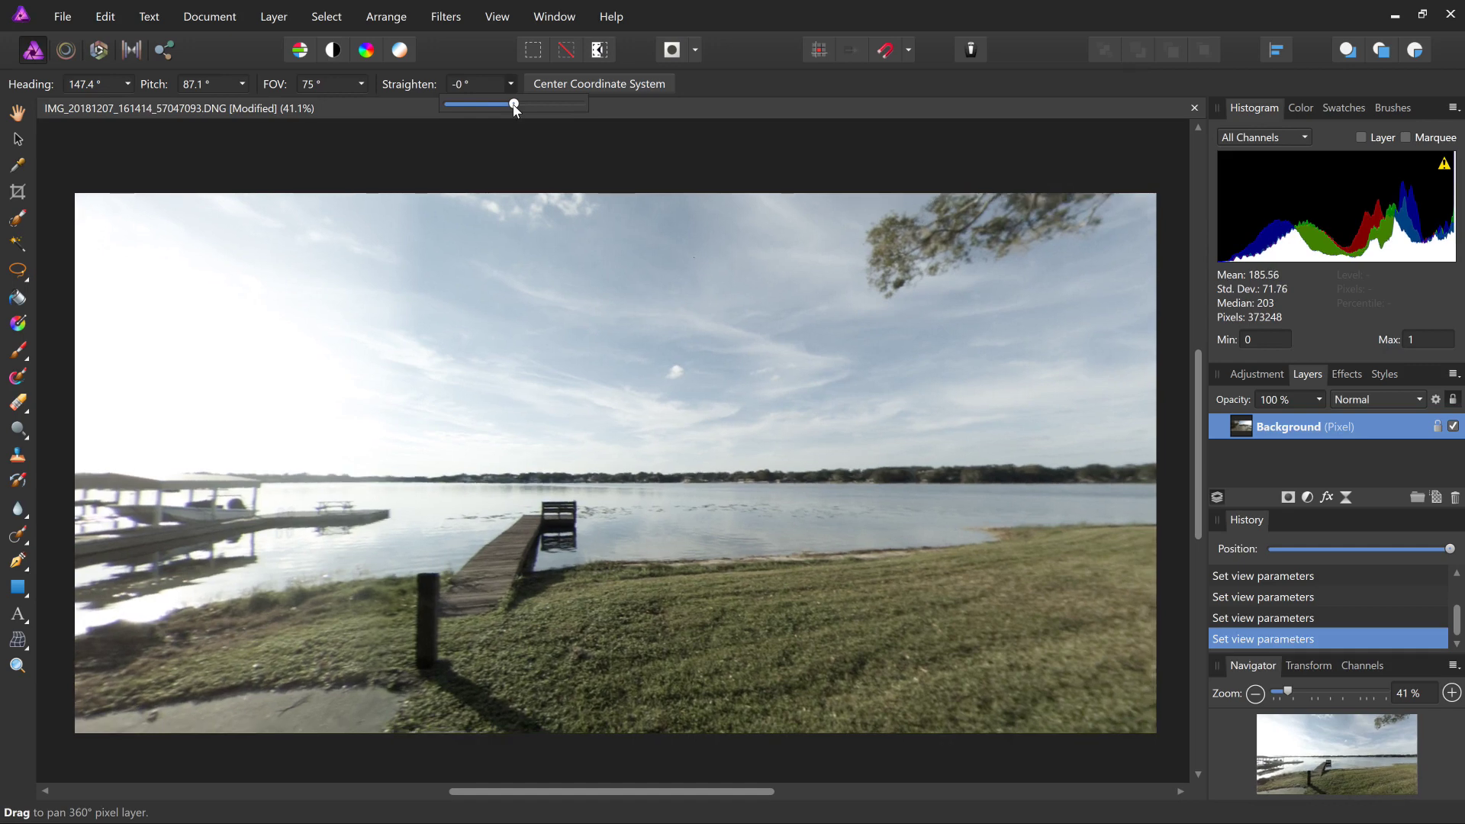
drag(514, 109, 514, 110)
drag(514, 109, 518, 109)
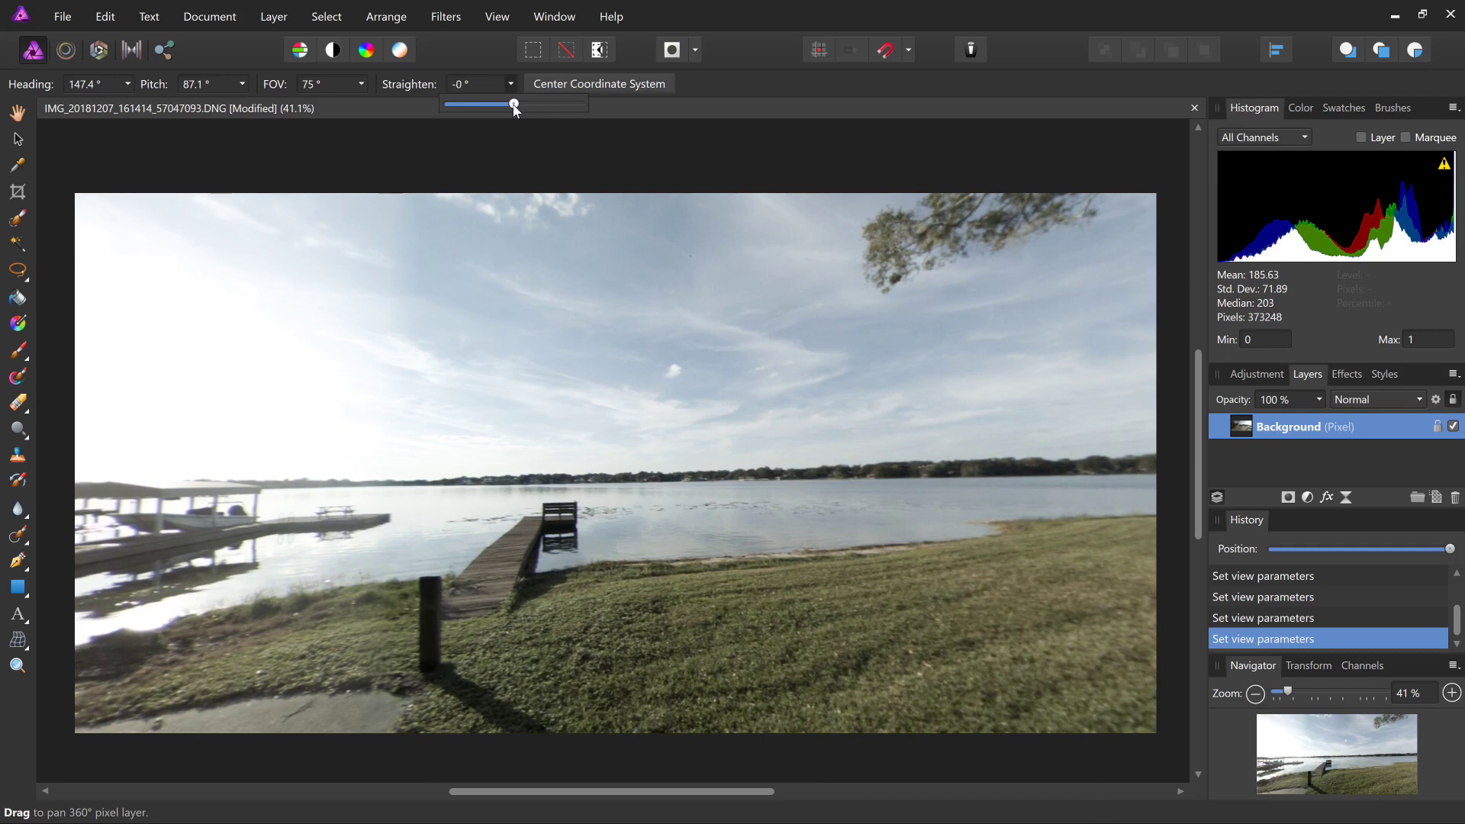
drag(515, 109, 513, 109)
- Pan the 360° view to settle on the dock and lake at heading 136.7°, pitch 86.8°
mouse_move(671, 425)
mouse_down()
mouse_move(690, 432)
mouse_move(483, 442)
mouse_move(389, 434)
mouse_move(430, 432)
mouse_move(353, 413)
mouse_up()
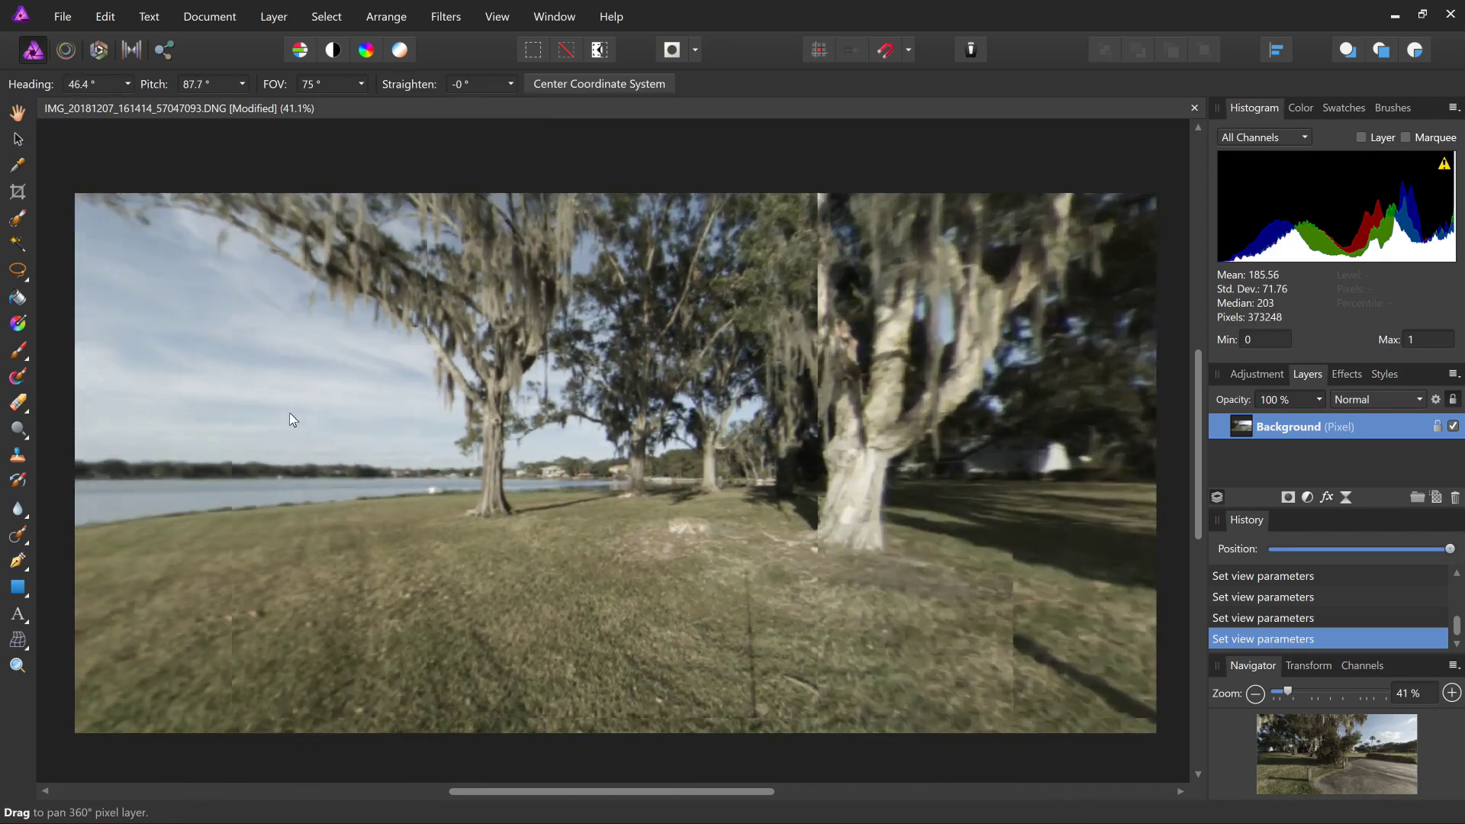
drag(352, 413, 328, 416)
drag(435, 413, 302, 425)
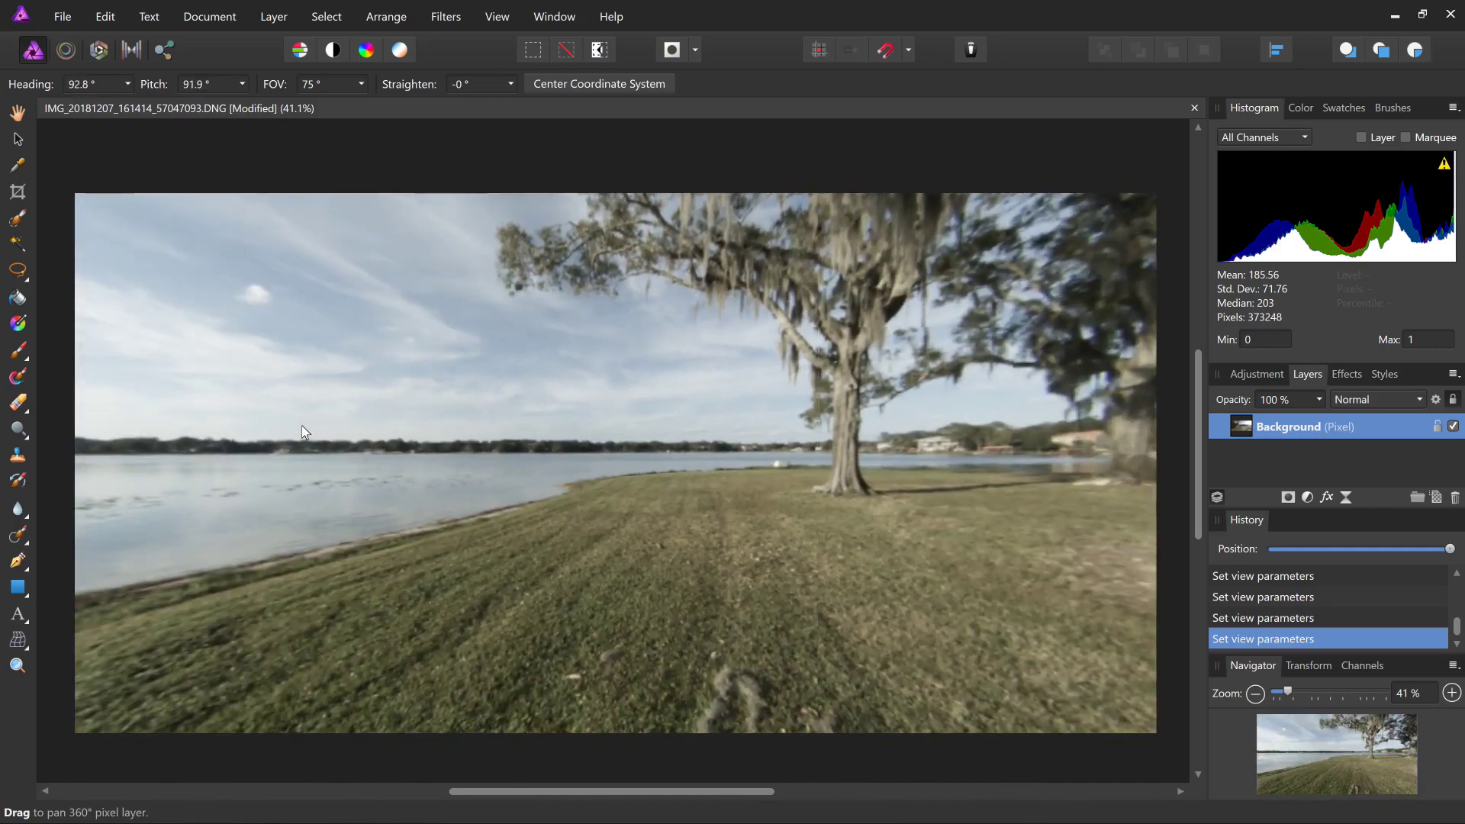
mouse_move(303, 427)
mouse_down()
mouse_move(304, 408)
mouse_move(217, 424)
mouse_move(252, 419)
mouse_move(210, 439)
mouse_move(210, 419)
mouse_up()
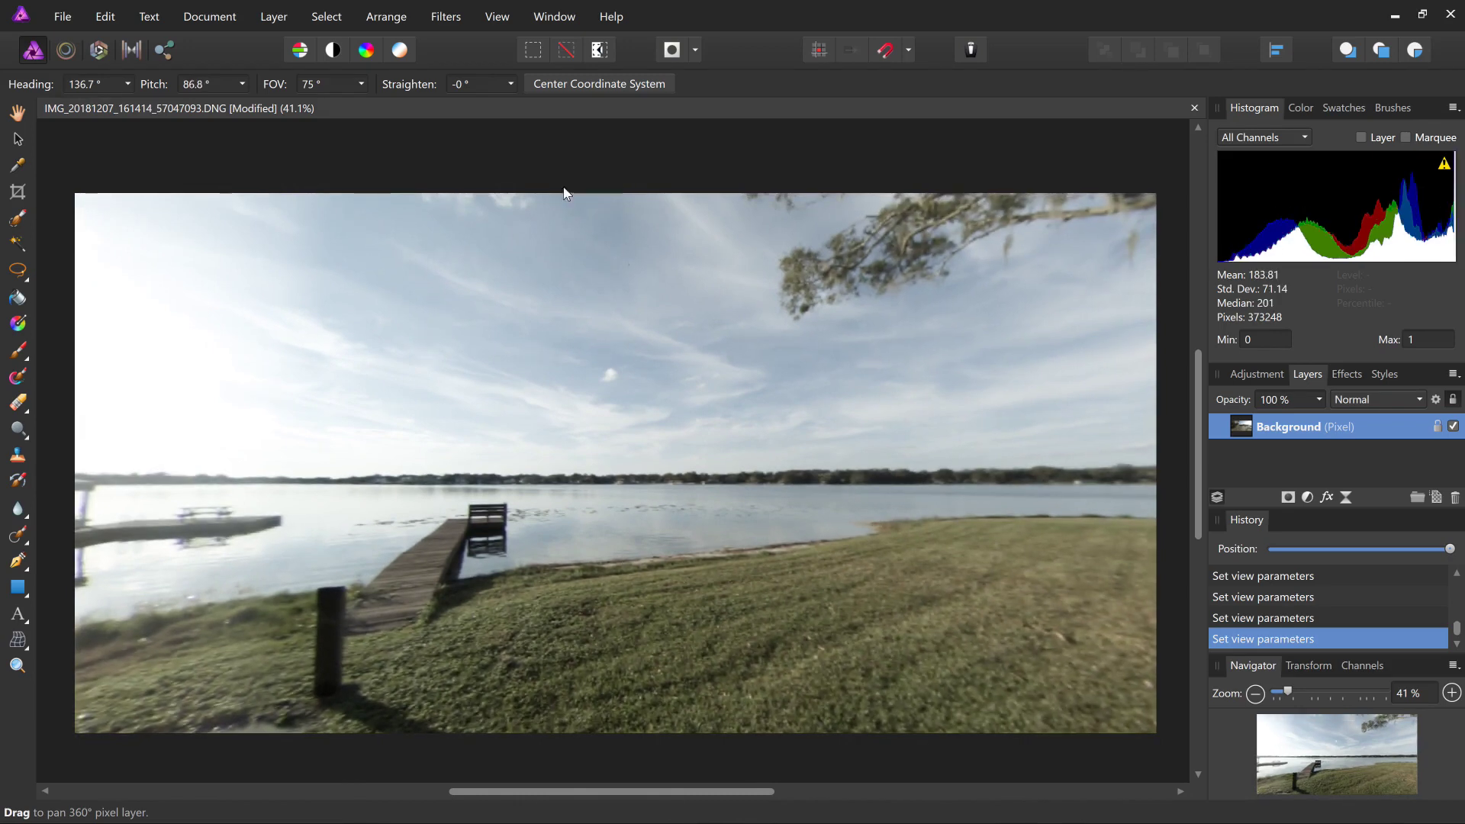
click(264, 16)
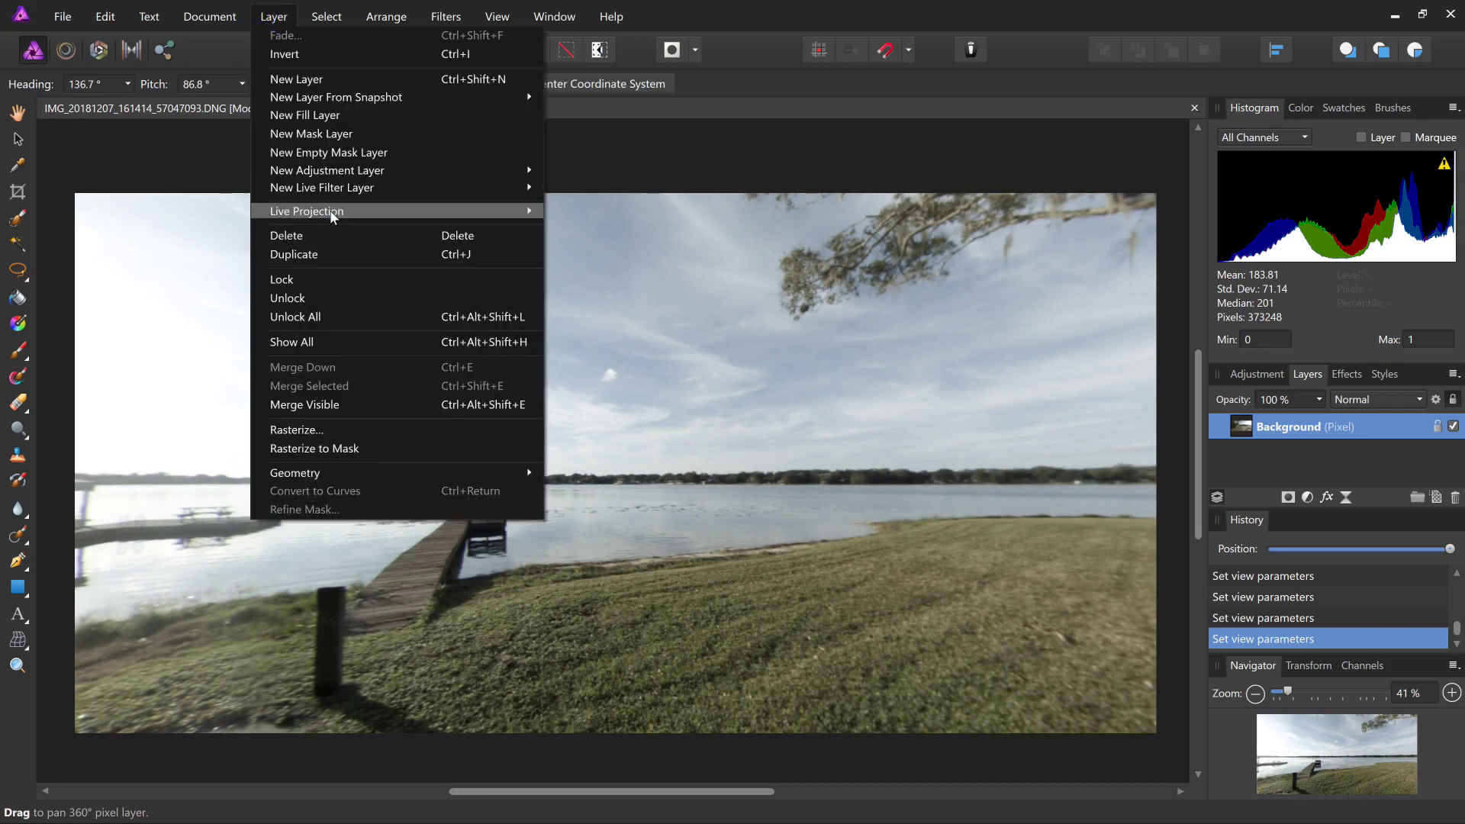
- Remove the live projection, then reapply the Equirectangular live projection
click(651, 219)
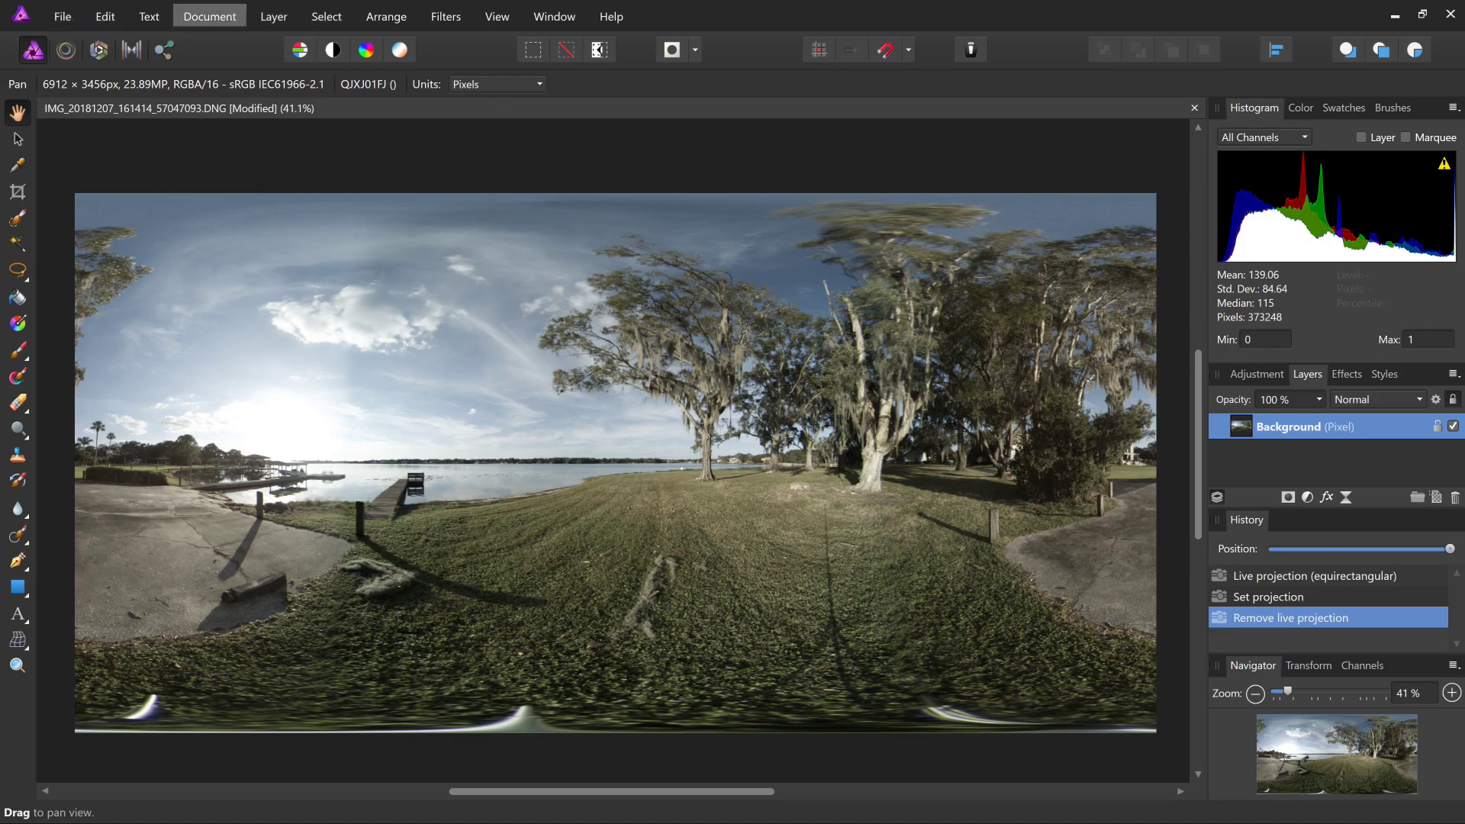
click(272, 20)
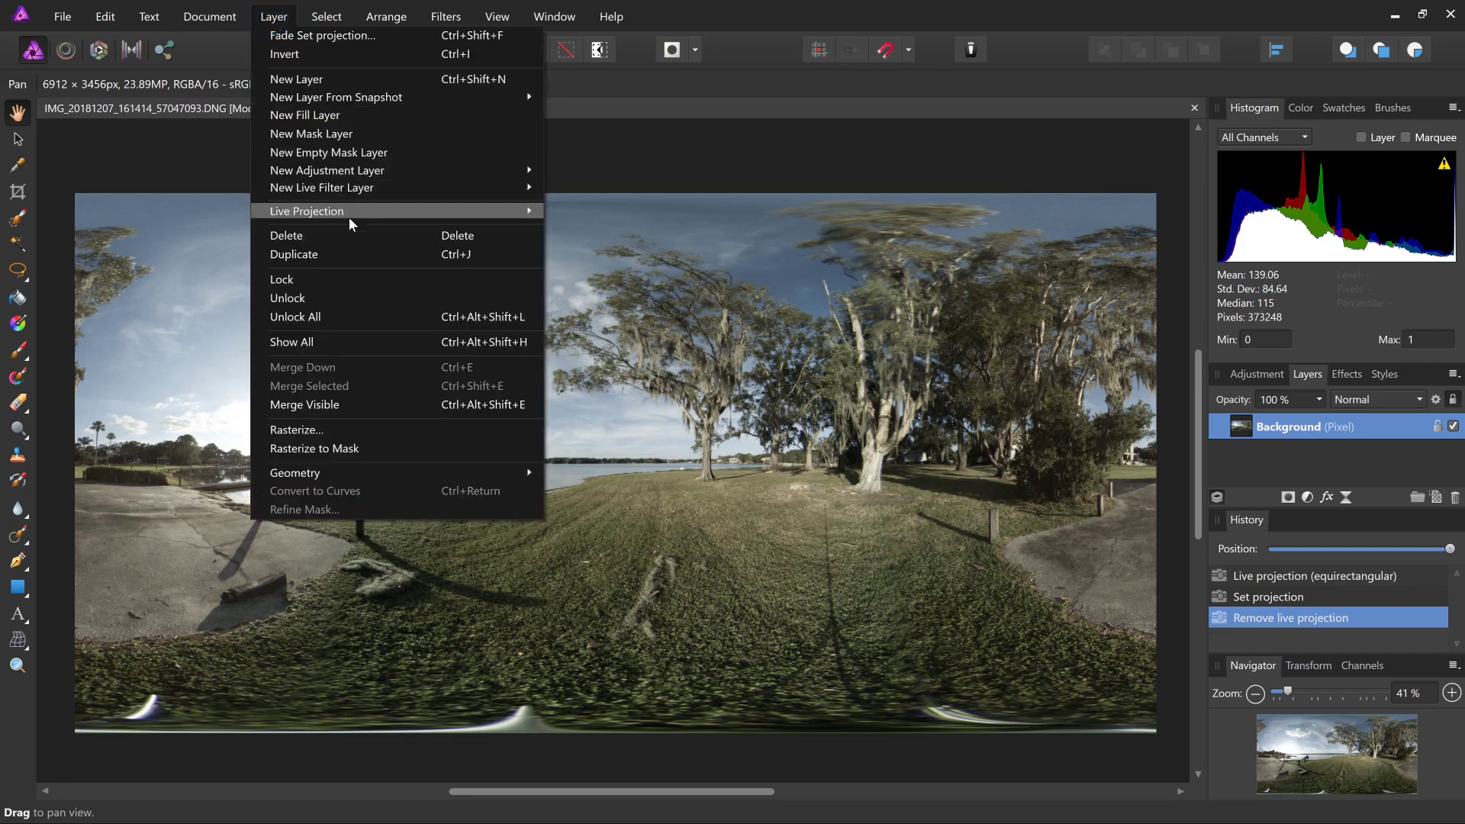
mouse_move(307, 210)
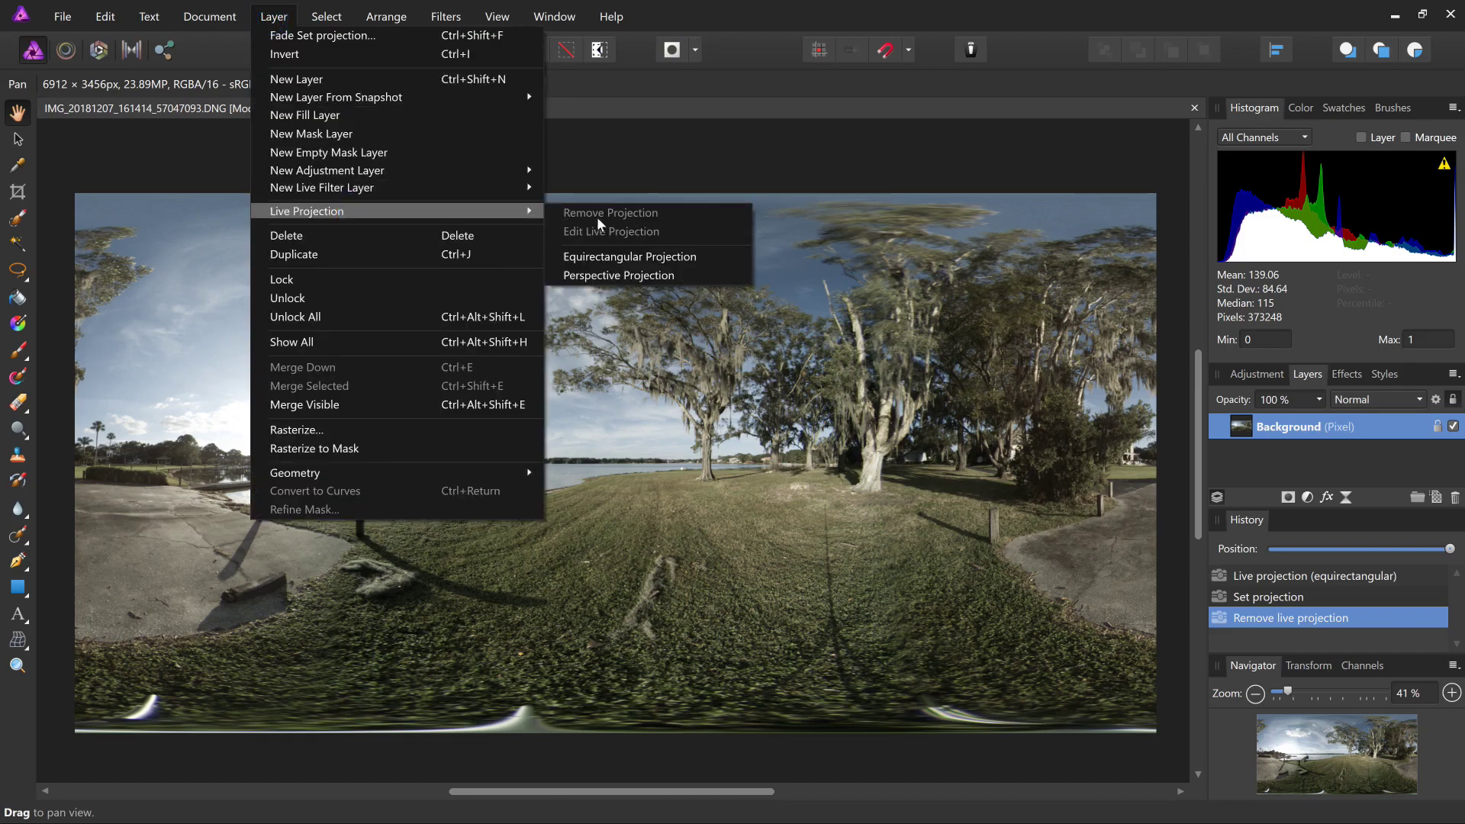
click(603, 257)
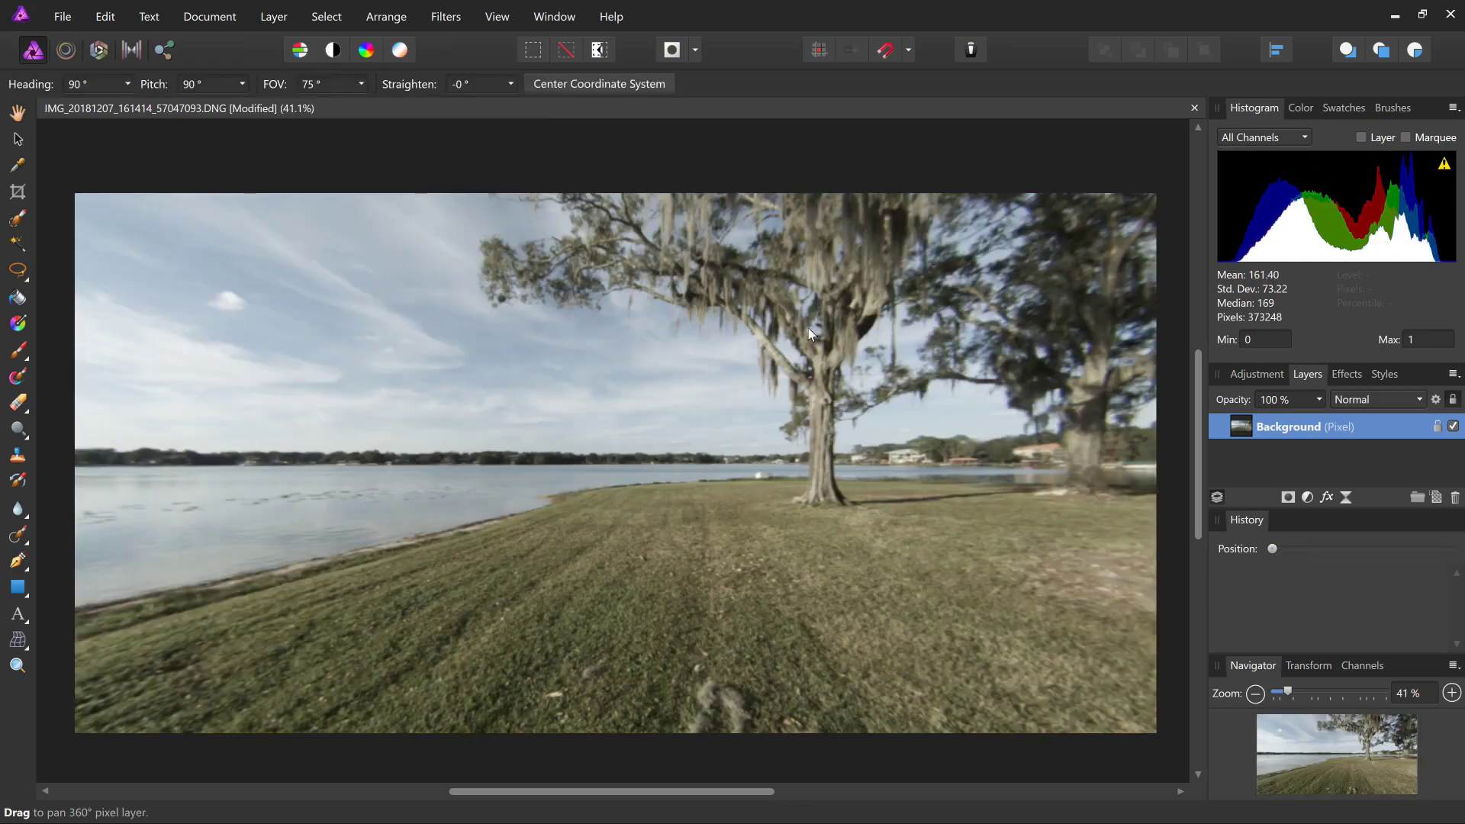
- Start an export, tilt the view toward the grass, and remove the live projection again
click(63, 19)
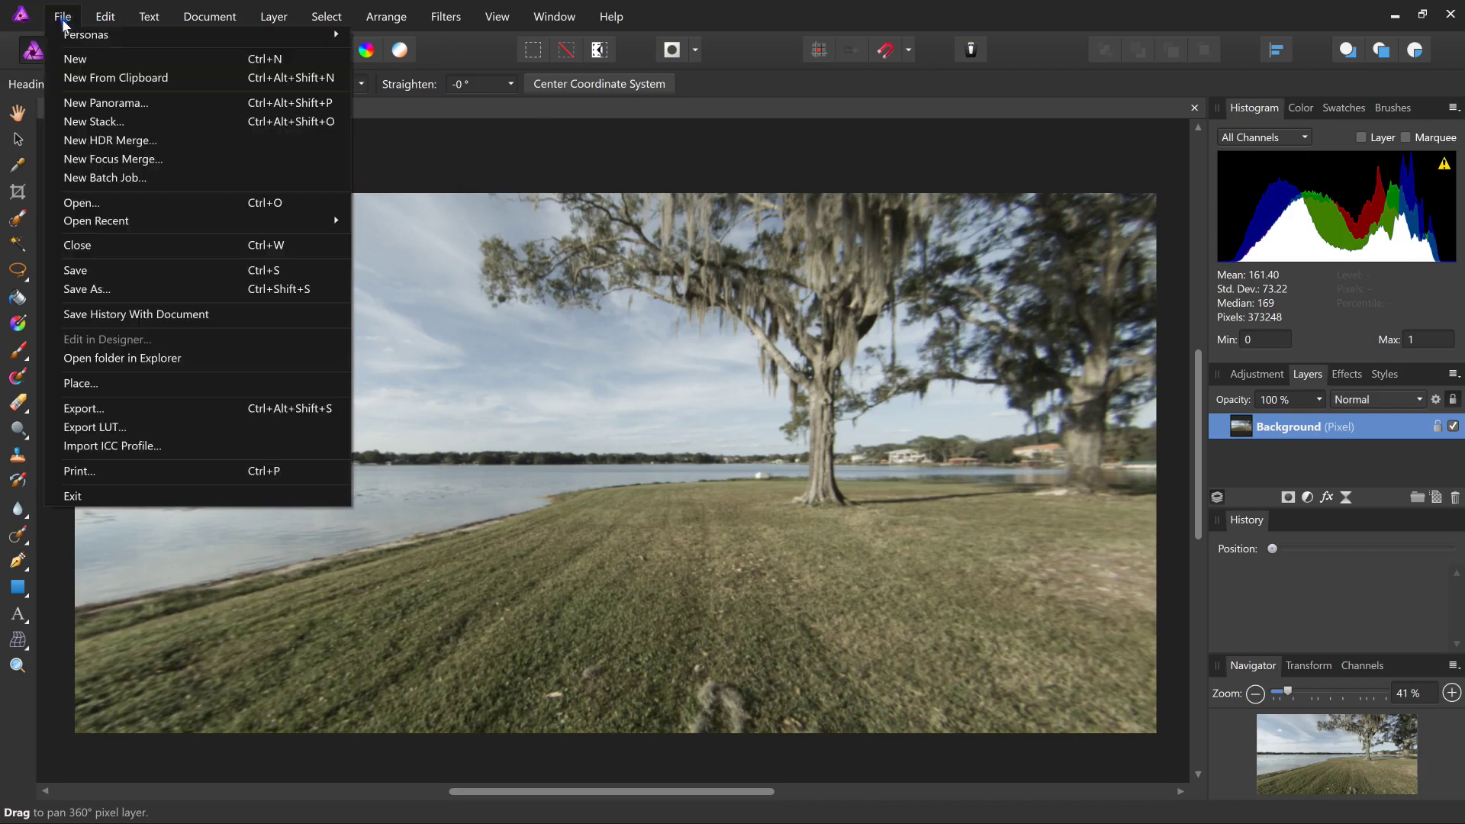
click(91, 410)
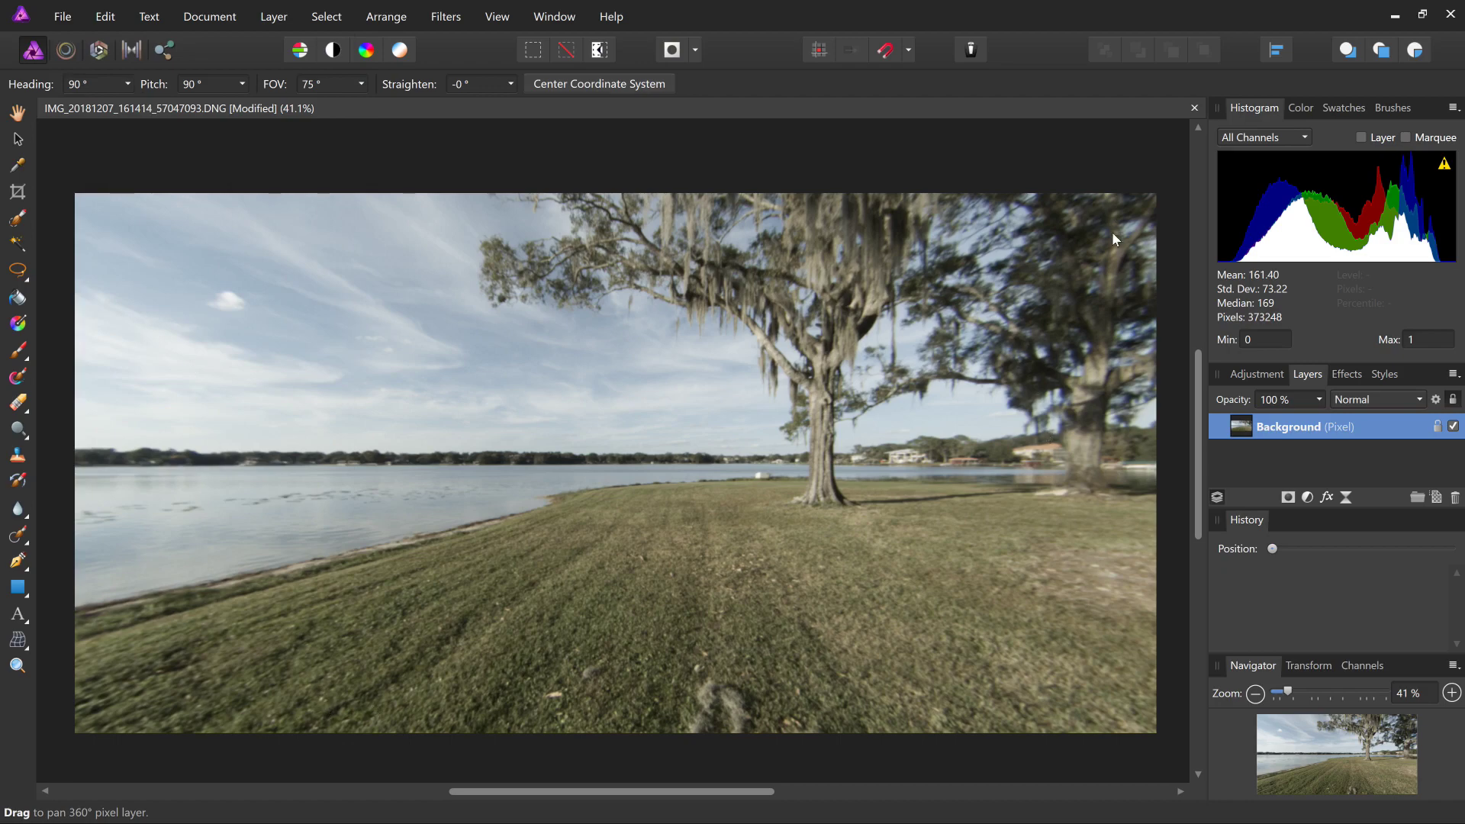
drag(1111, 239, 1076, 547)
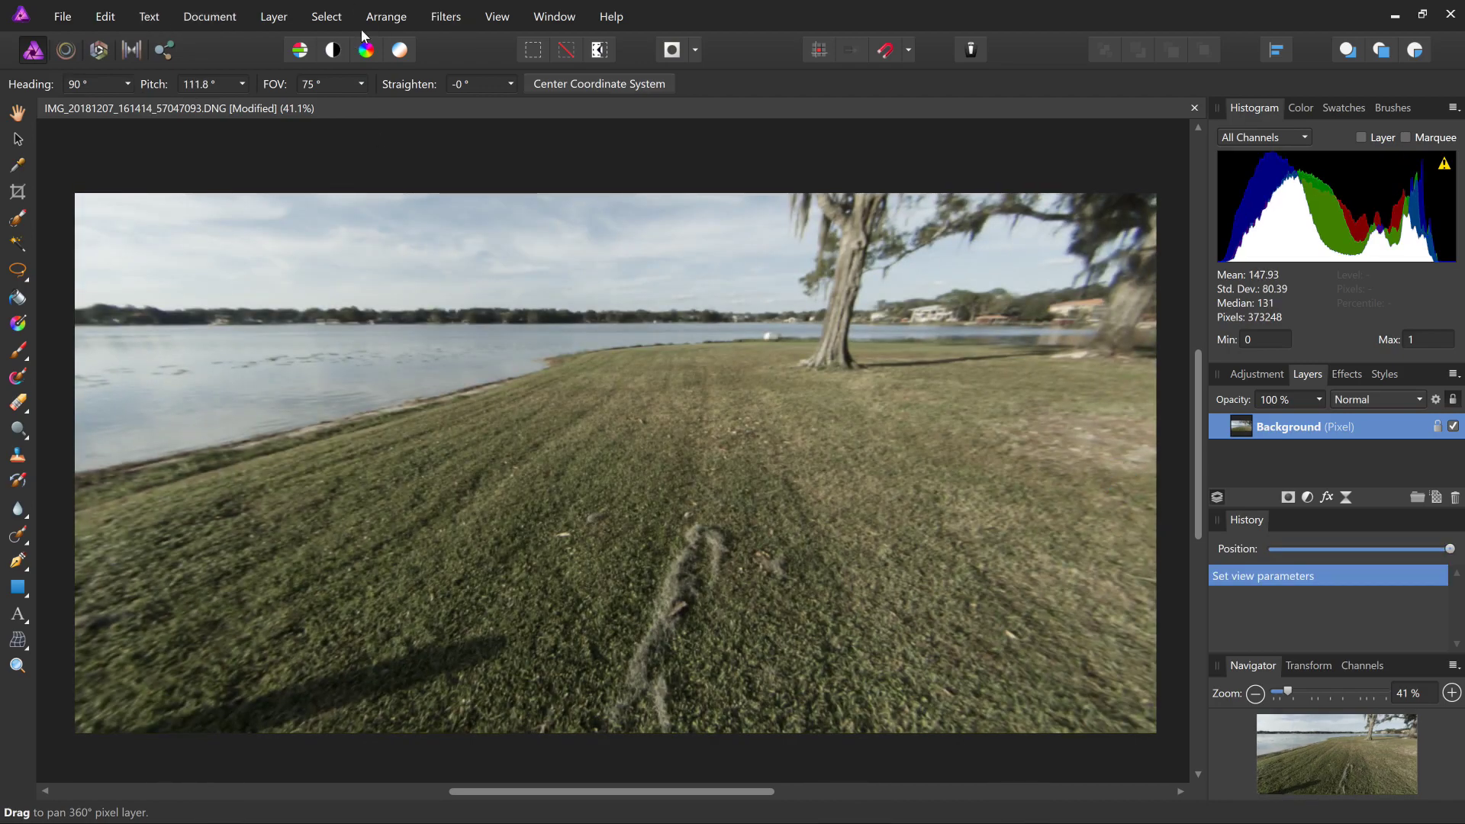
click(275, 17)
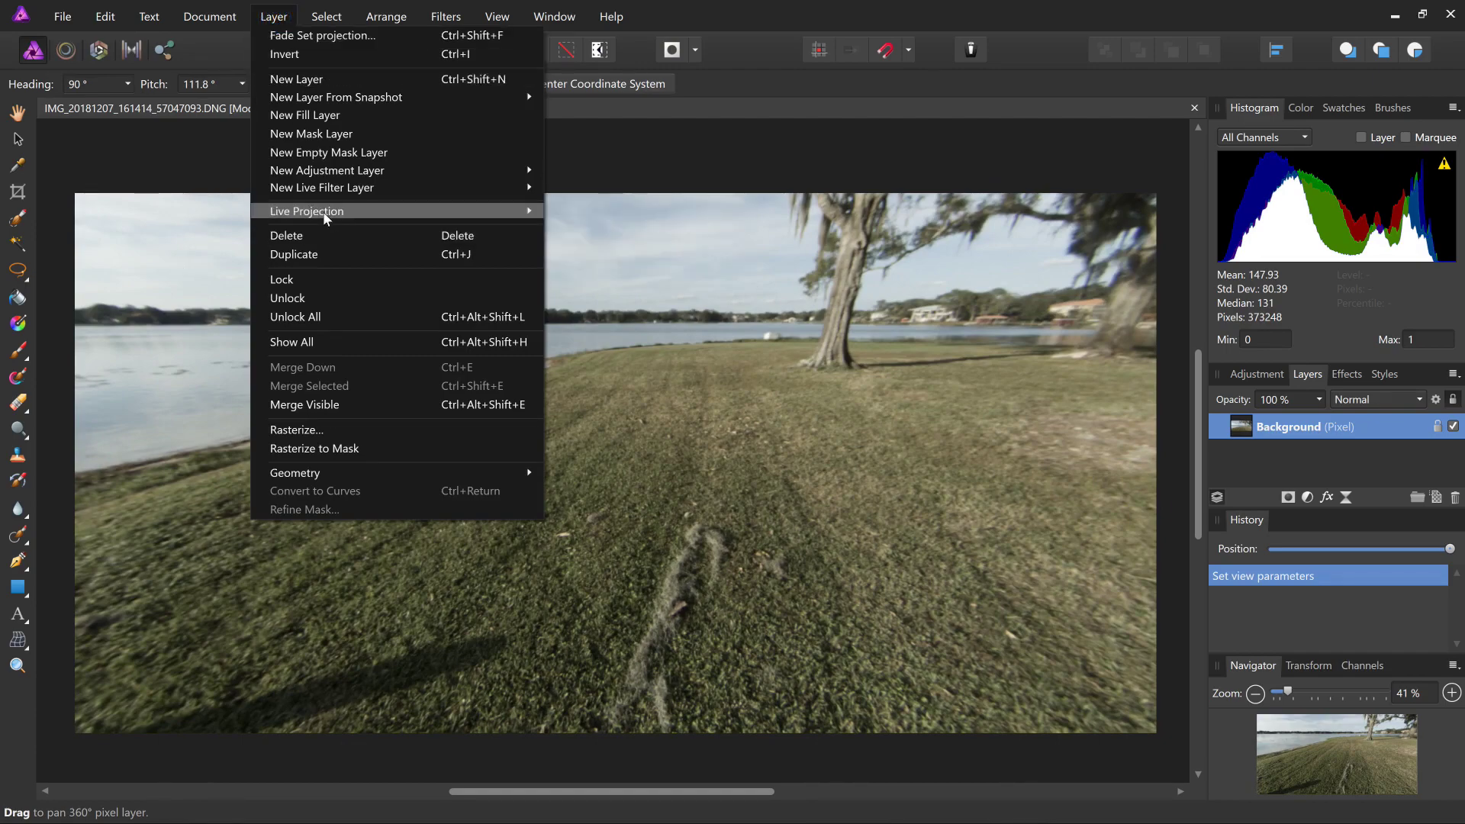
mouse_move(306, 212)
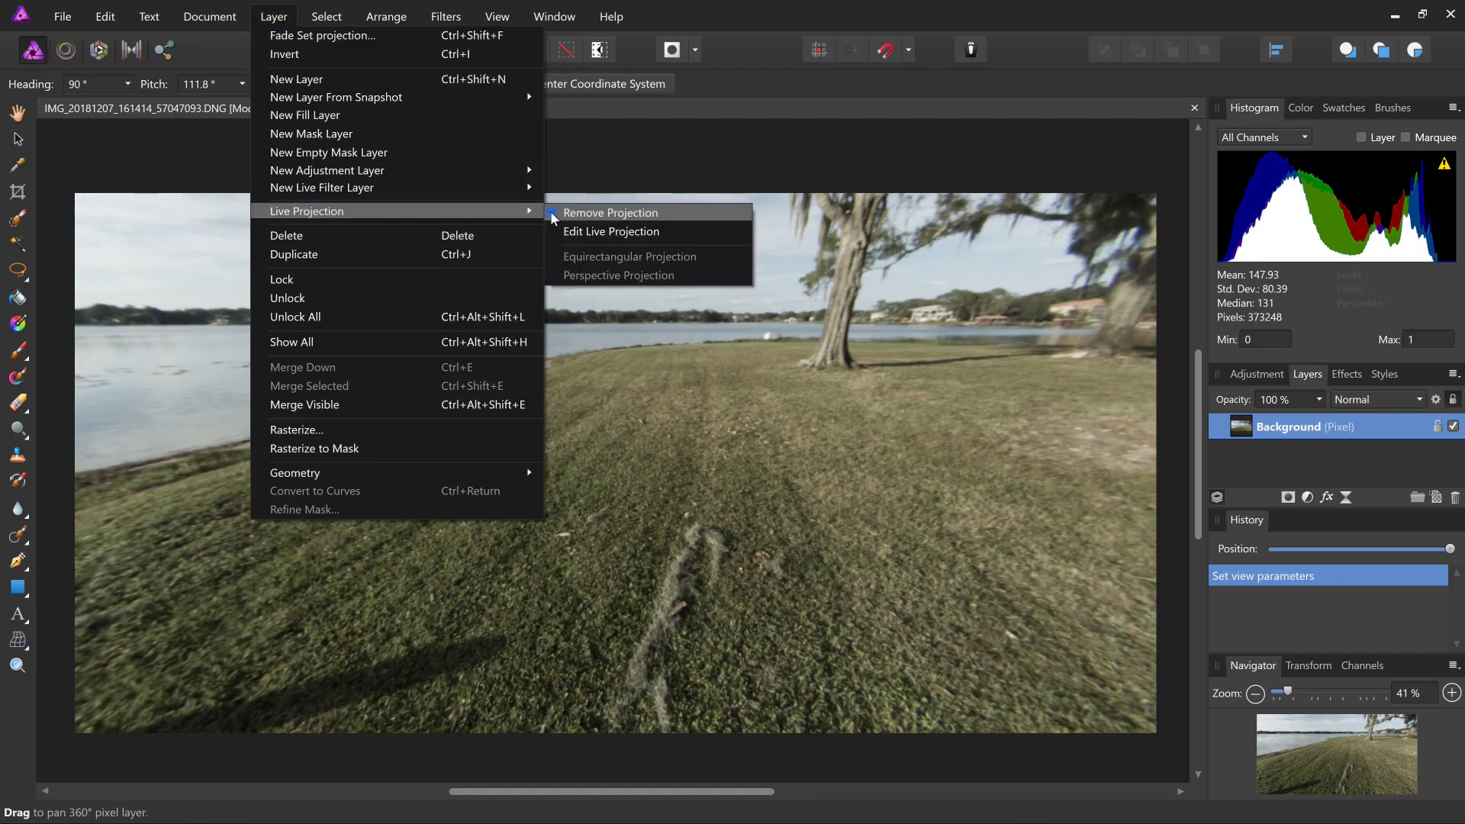
click(555, 213)
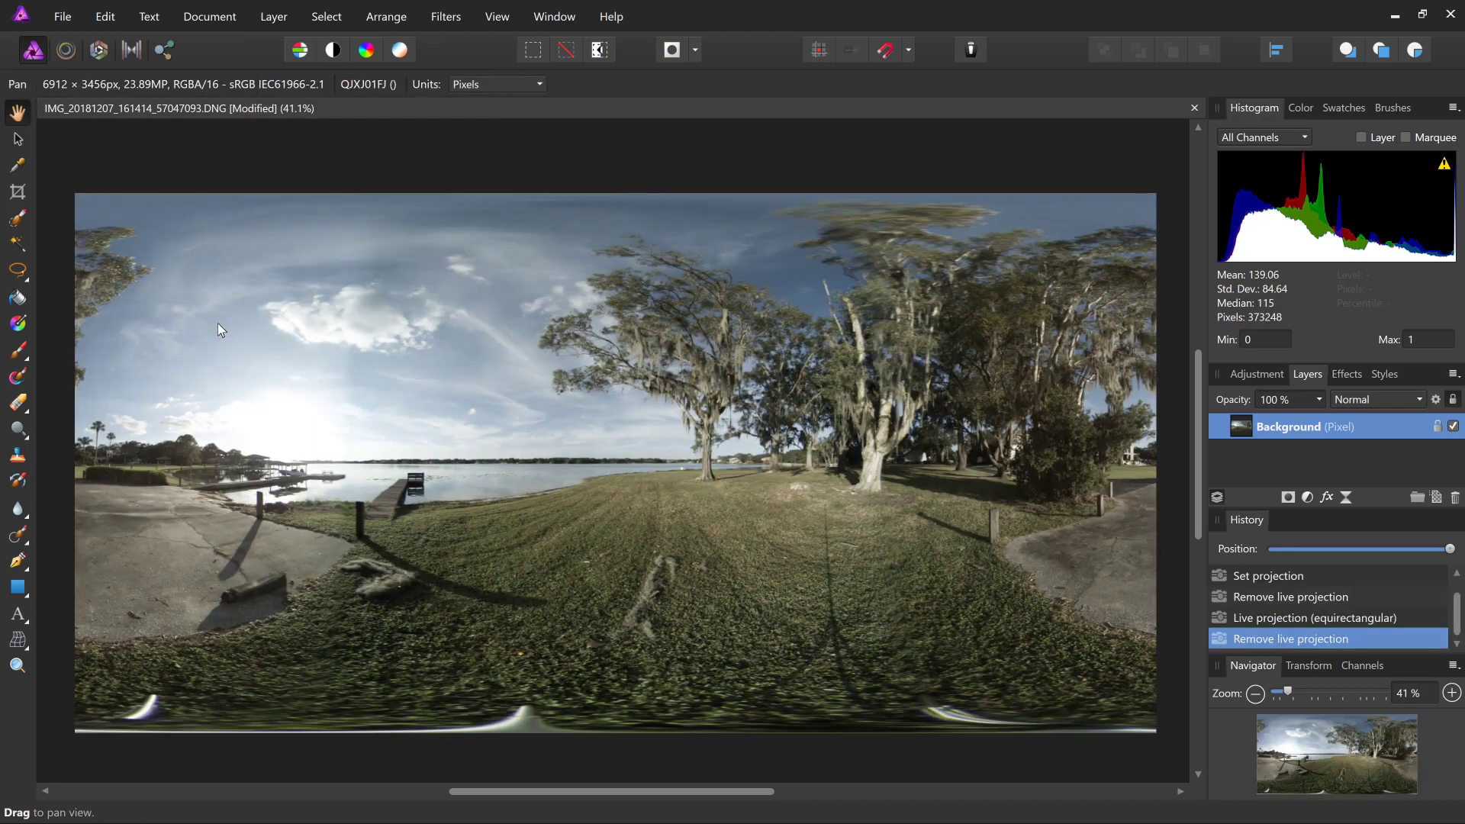
click(65, 18)
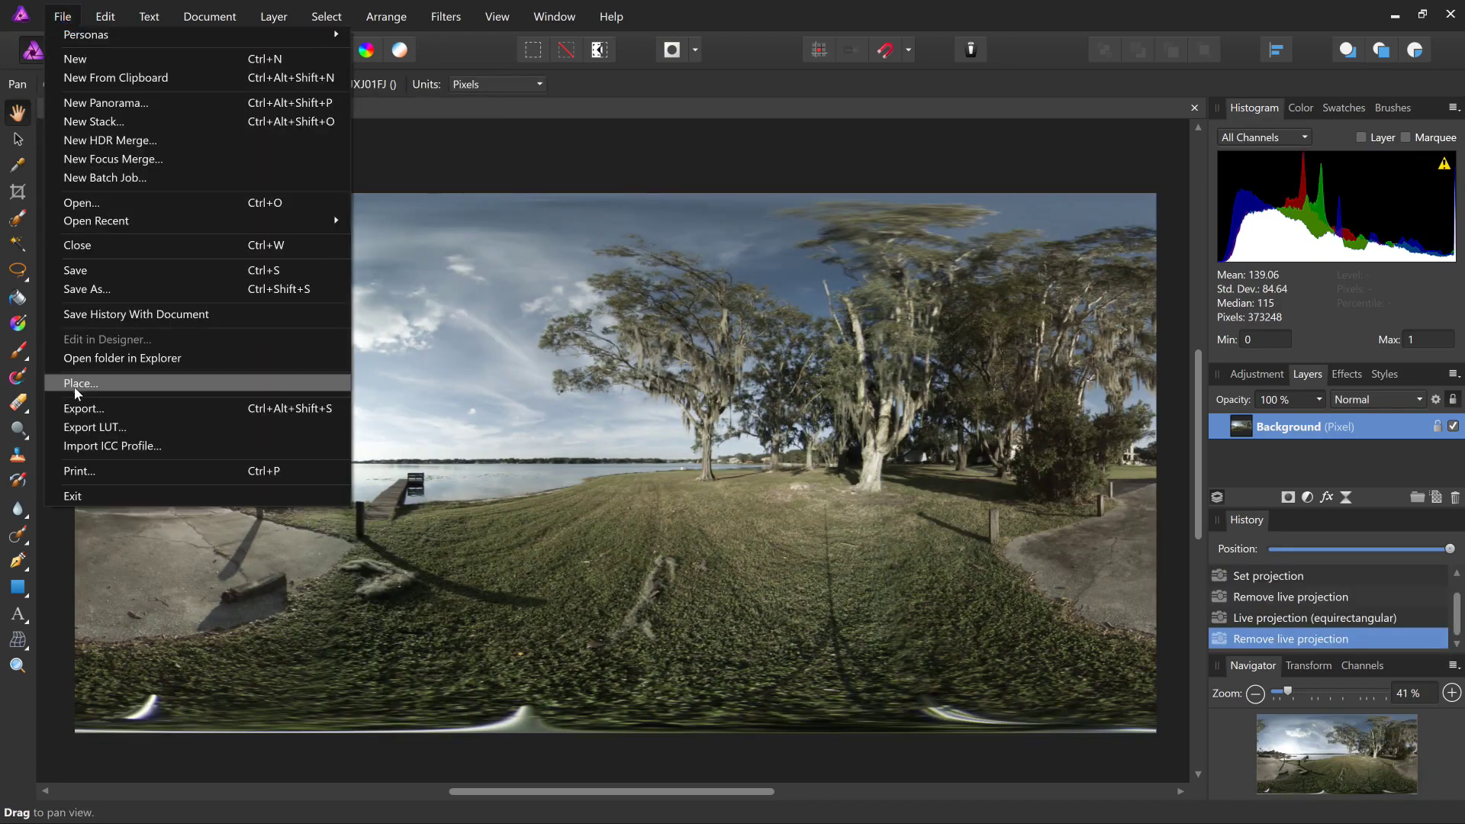
click(83, 408)
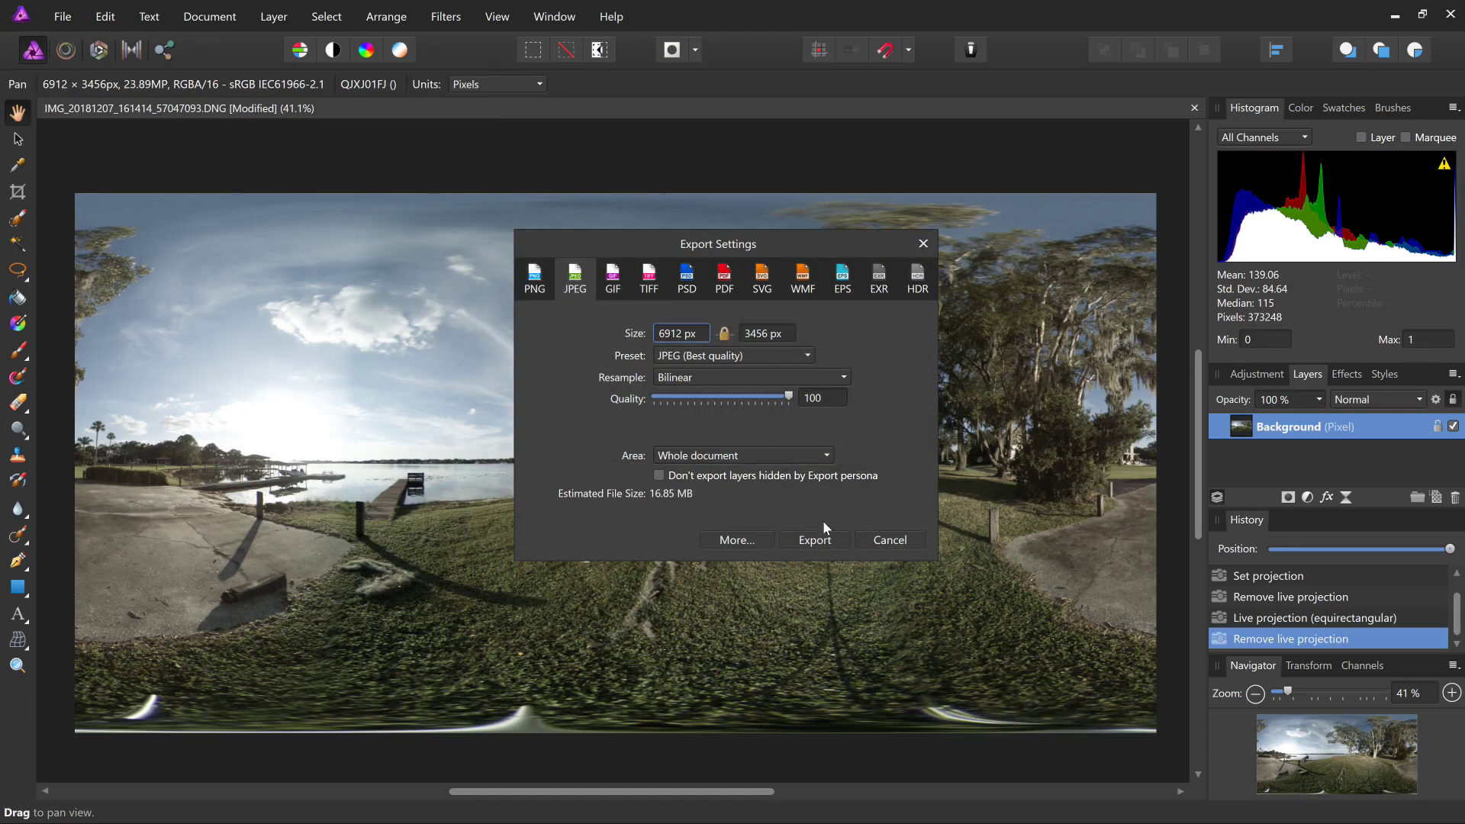
click(891, 540)
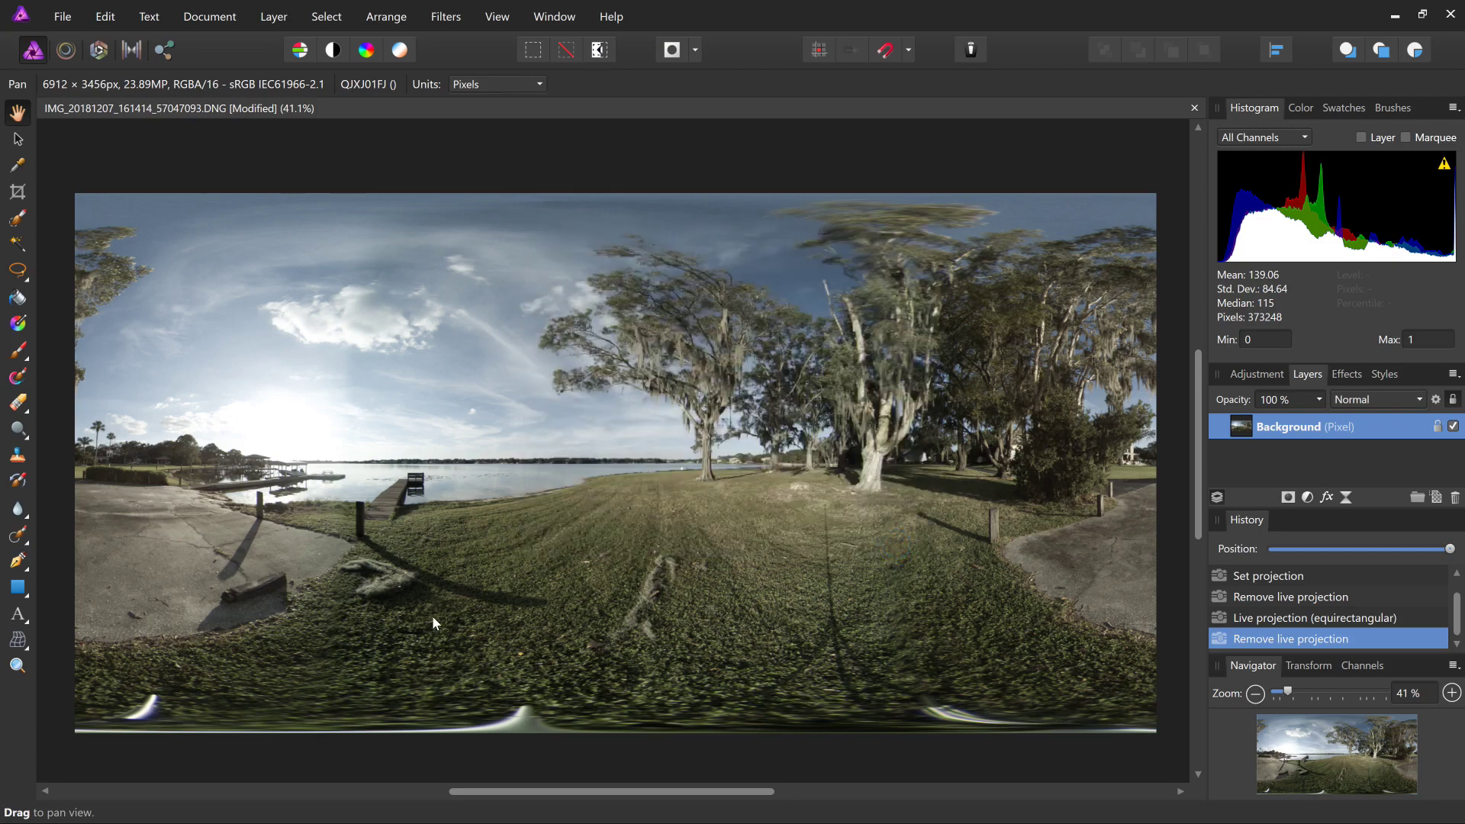